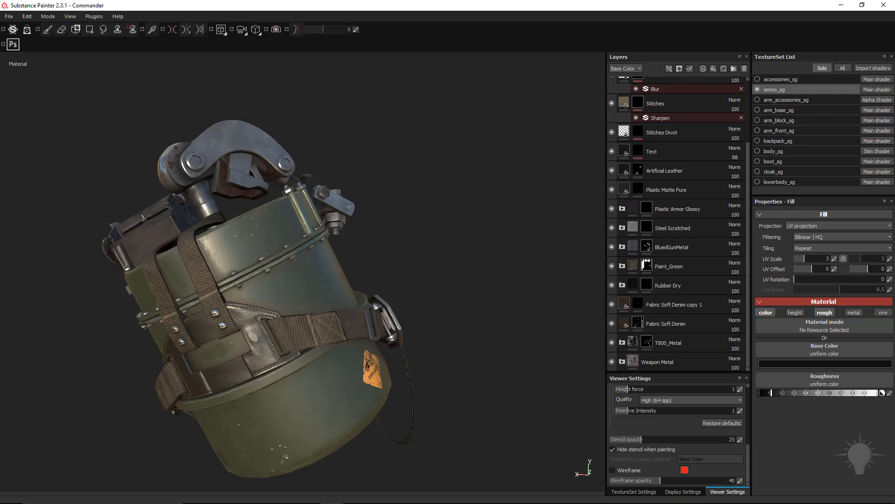
Step: Switch to the browser to view the YouTube channel's created playlists, and return to Substance Painter
key("alt+Tab")
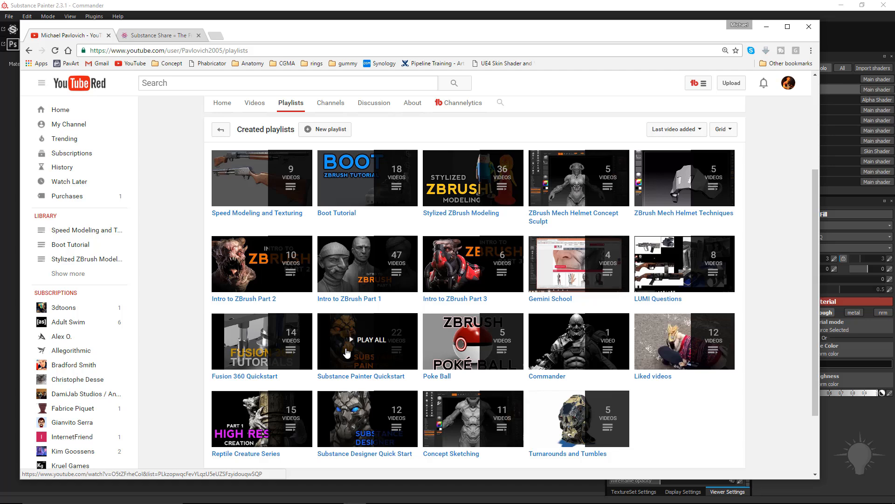
key("alt+Tab")
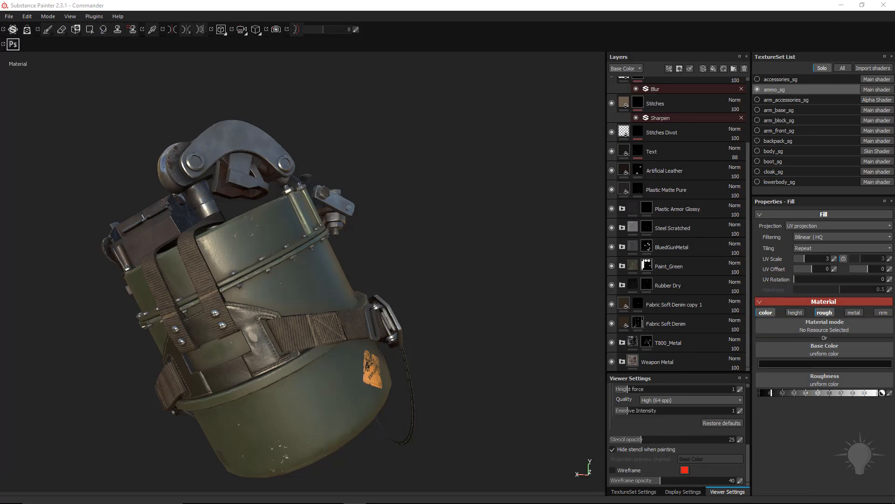
Step: Display all texture sets of the character and inspect it from the back, side and front under different lighting
scroll(281, 106, "down", 2)
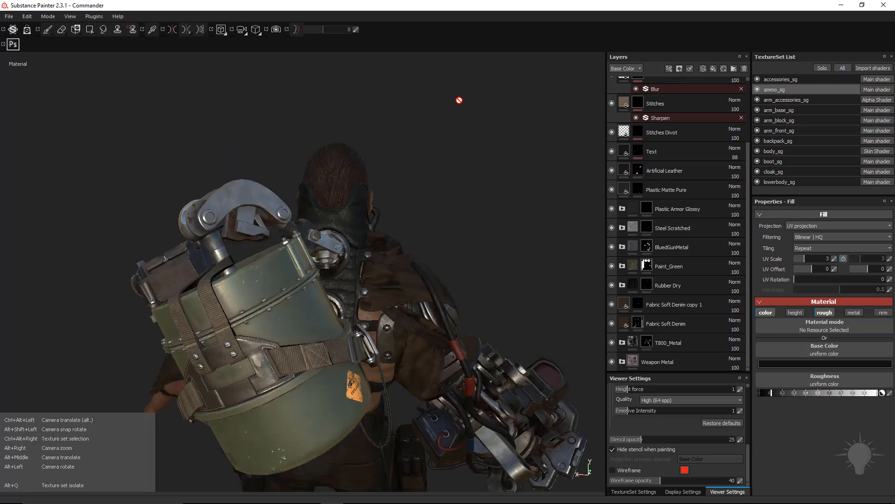
left_click_drag(162, 177, 219, 190, "alt")
scroll(220, 189, "up", 3)
scroll(290, 292, "down", 3)
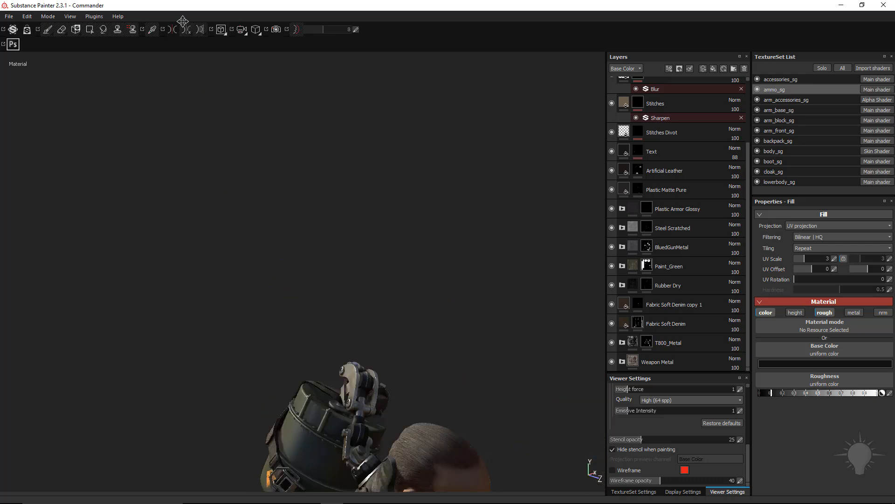
left_click_drag(182, 21, 280, 182, "alt")
left_click_drag(207, 165, 164, 143, "alt")
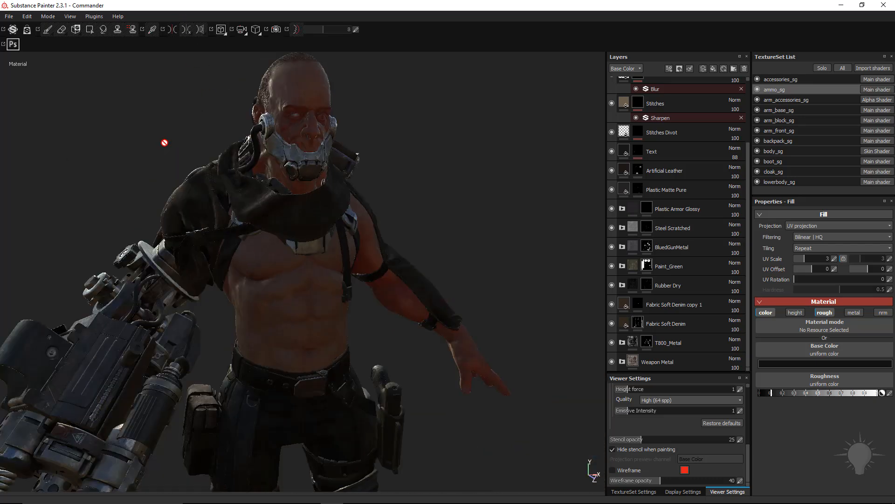
right_click_drag(179, 142, 136, 136, "shift")
key("f")
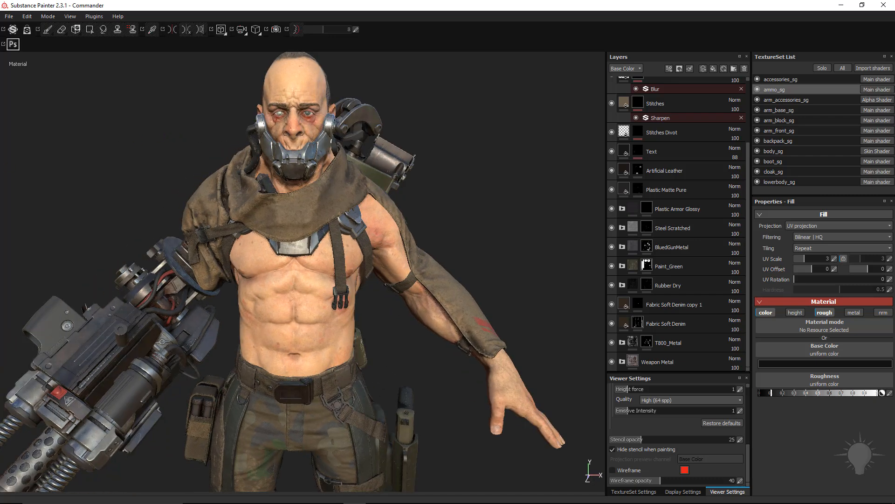
Step: Switch to the browser to view the gallery on the CGMA instructor page, and return to the character in Substance Painter
key("alt+Tab")
scroll(286, 261, "down", 3)
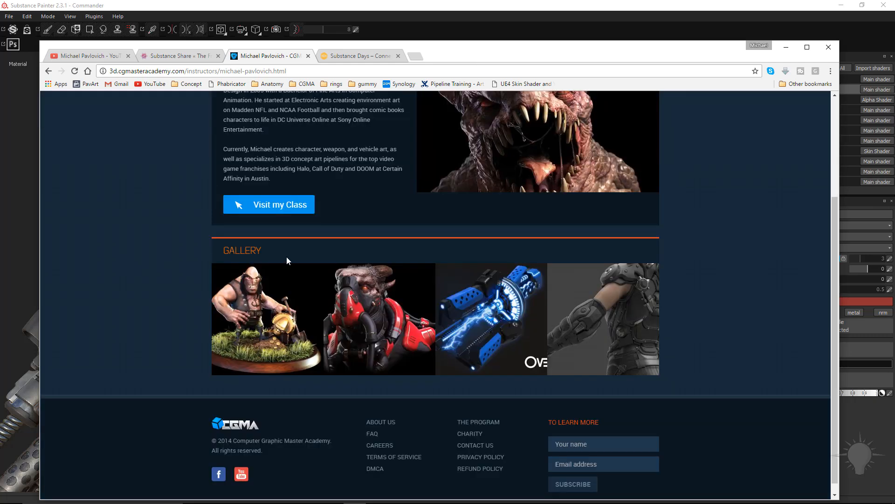
key("alt+Tab")
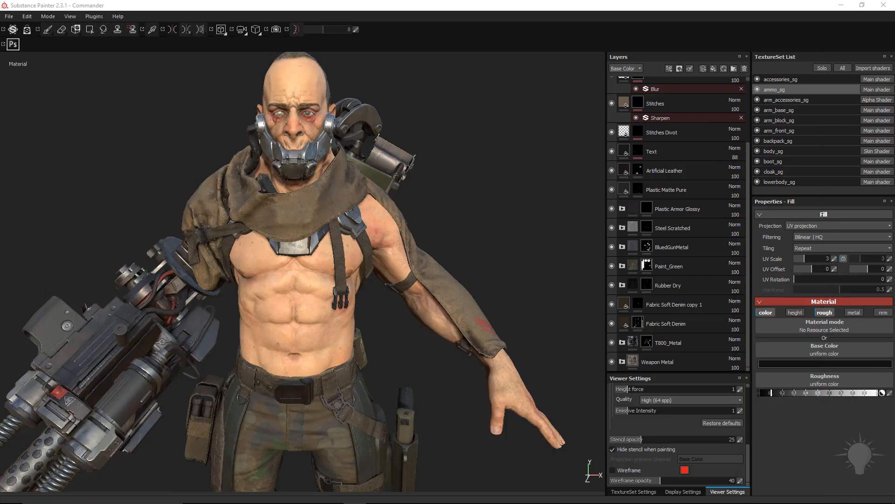
left_click_drag(253, 241, 63, 163, "alt")
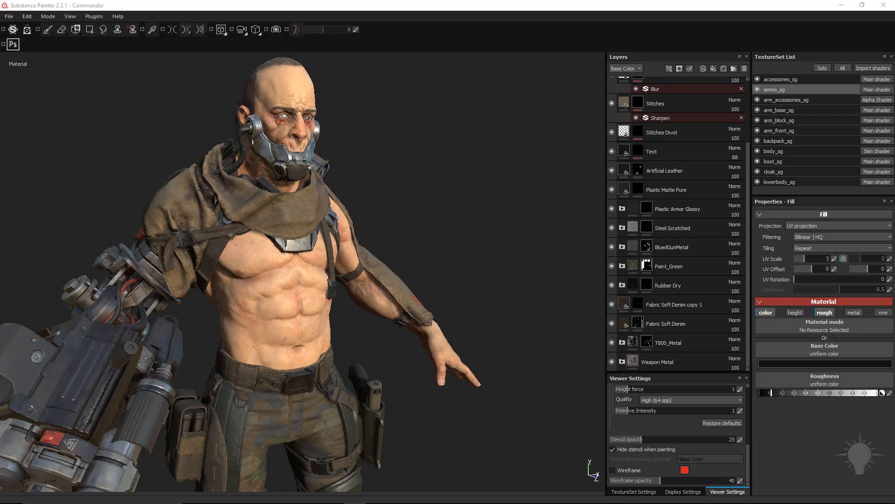
Step: Switch to the browser to look through the Substance Days introduction and speakers sections, and return to Substance Painter
key("alt+Tab")
scroll(372, 268, "up", 5)
scroll(337, 187, "up", 7)
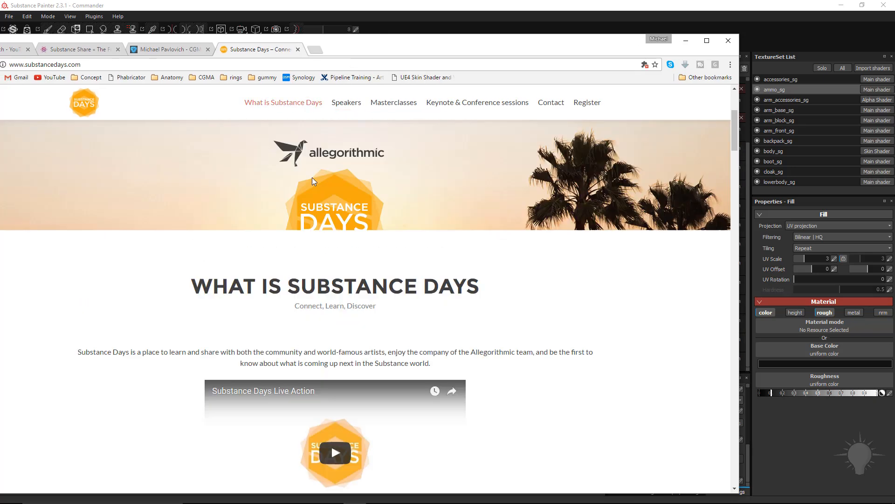
scroll(167, 239, "down", 10)
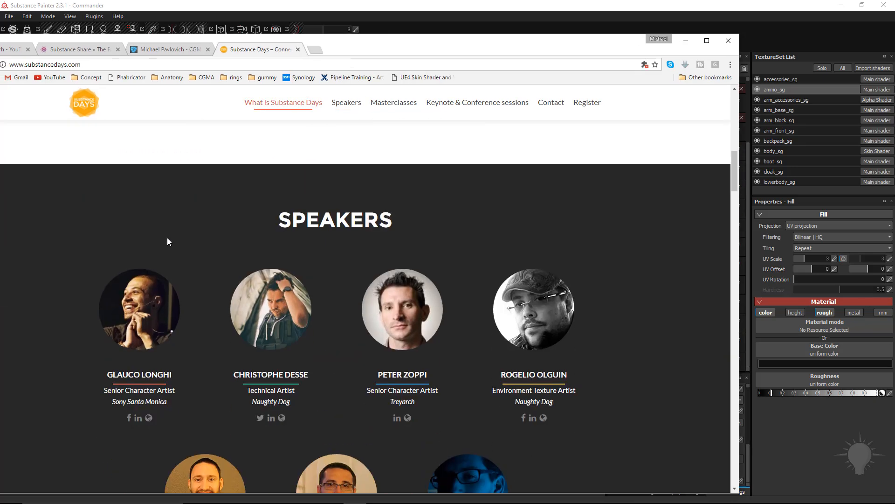
scroll(306, 386, "down", 2)
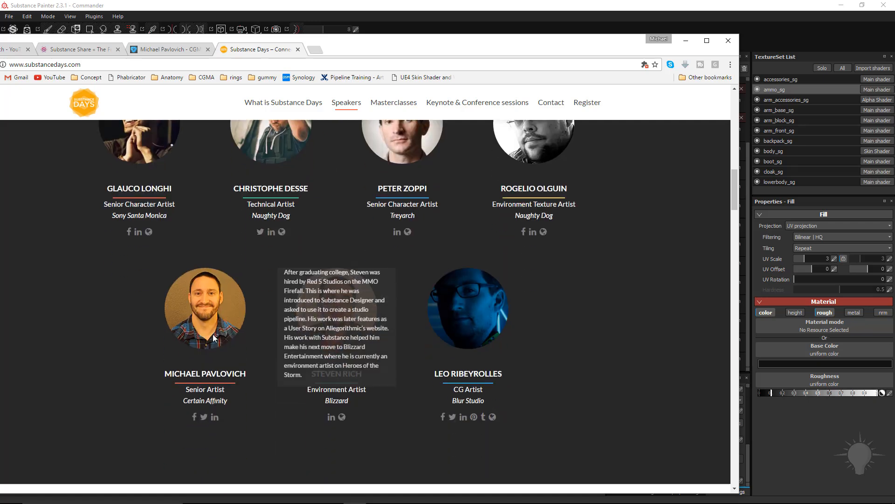
left_click_drag(254, 52, 241, 55)
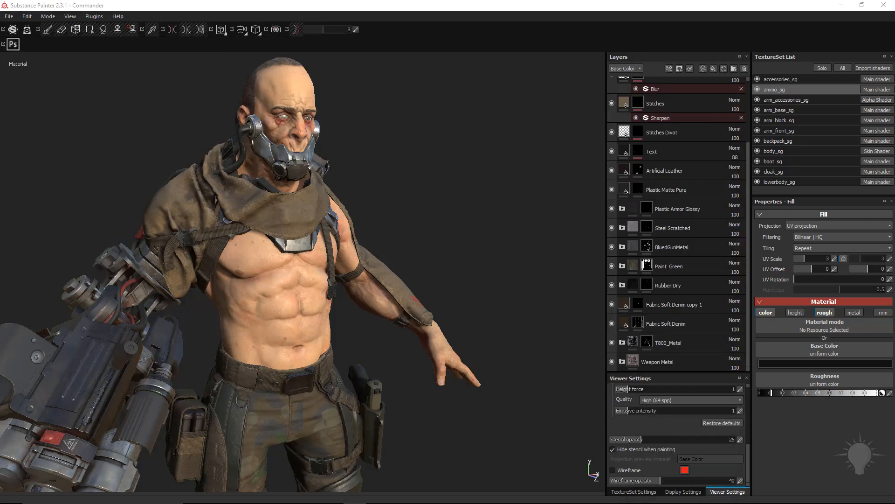
Step: Examine the full character from several front angles, covering the mask, gun arm and trousers
left_click_drag(376, 168, 226, 131, "alt")
right_click_drag(225, 130, 343, 217, "alt")
right_click_drag(397, 169, 460, 192, "alt")
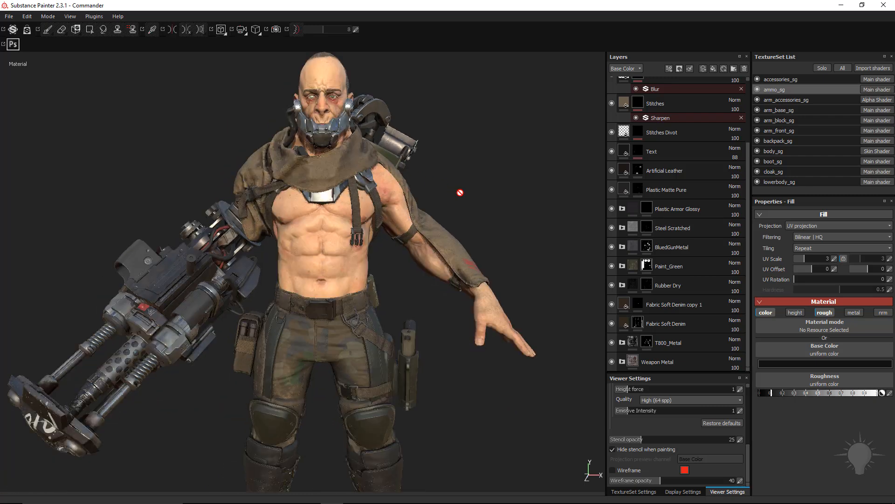
left_click_drag(404, 202, 405, 209, "alt")
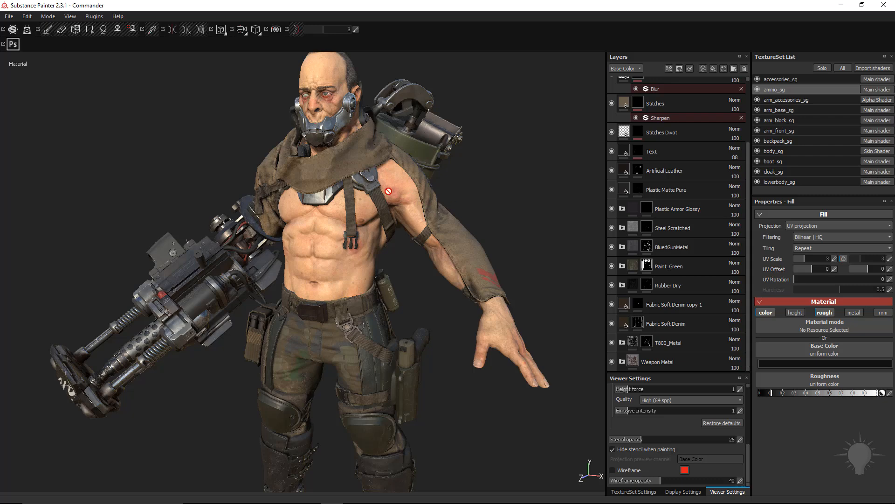
left_click_drag(457, 181, 458, 182, "alt")
right_click_drag(459, 182, 469, 172, "alt")
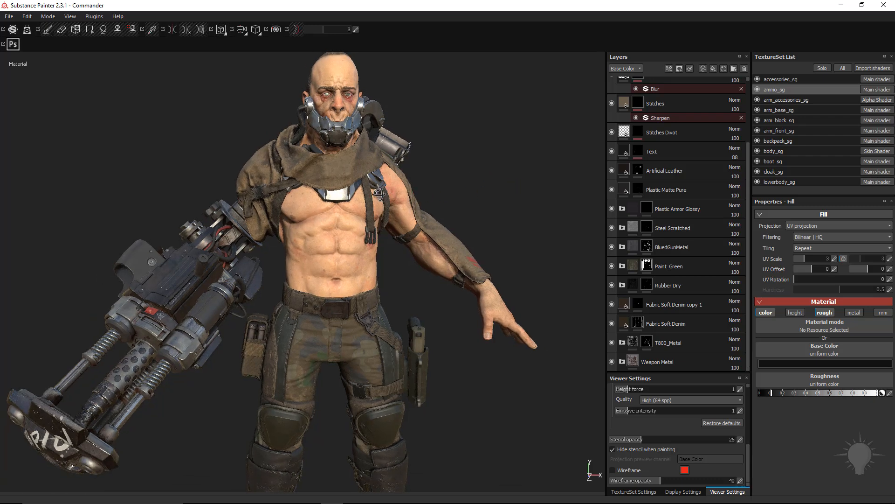
left_click_drag(379, 193, 408, 226, "alt")
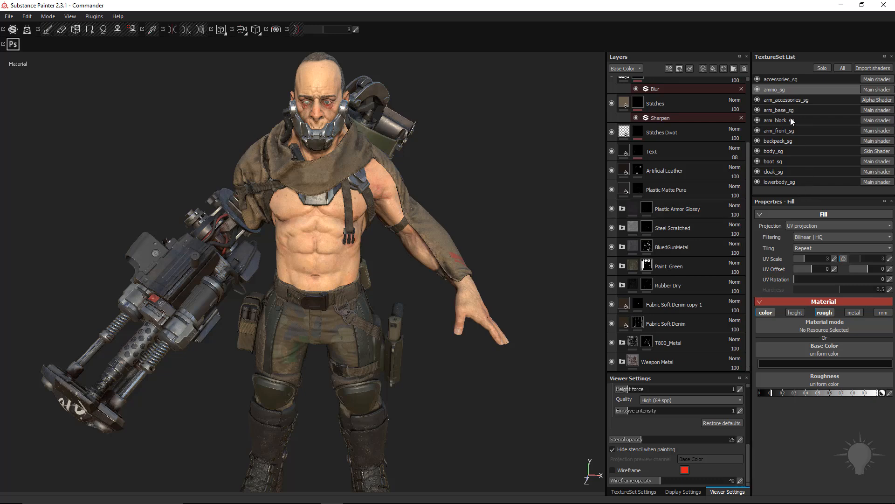
Step: Show only the arm_accessories_sg, arm_base_sg, arm_block_sg and arm_front_sg texture sets in the viewport
left_click(822, 68)
left_click(758, 110)
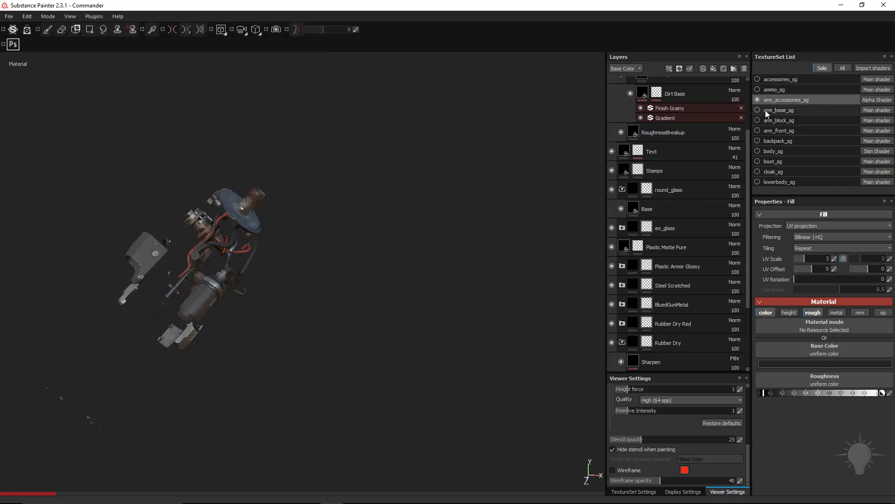
left_click(757, 121)
left_click(757, 131)
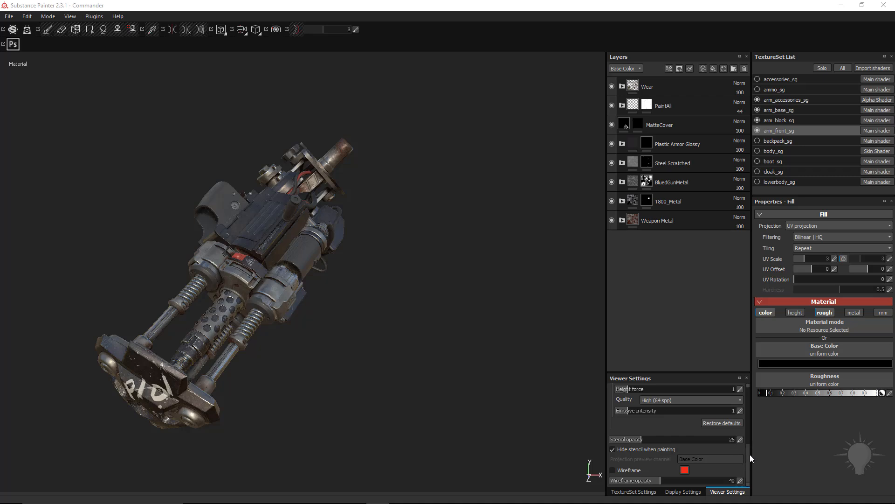
Step: Review the viewer's environment, shadow and shader parameters, switching Shadows off and back on to compare the gun arm
left_click_drag(750, 440, 745, 399)
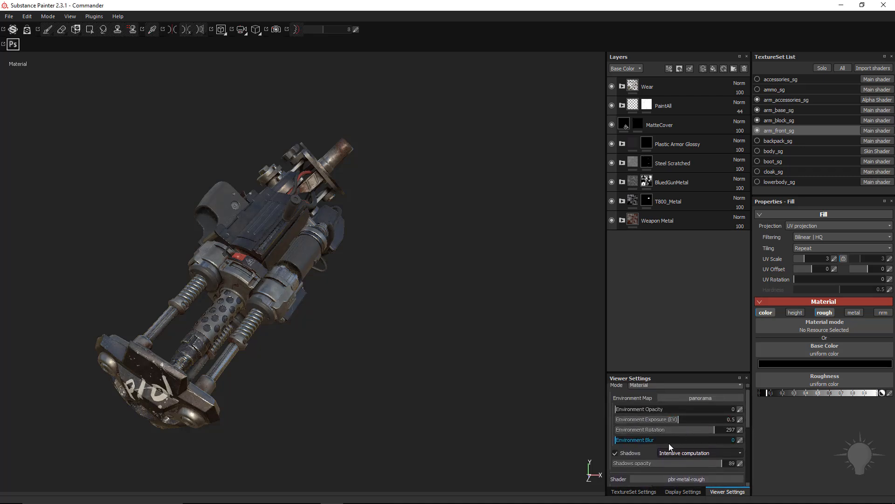
left_click(628, 454)
left_click(628, 453)
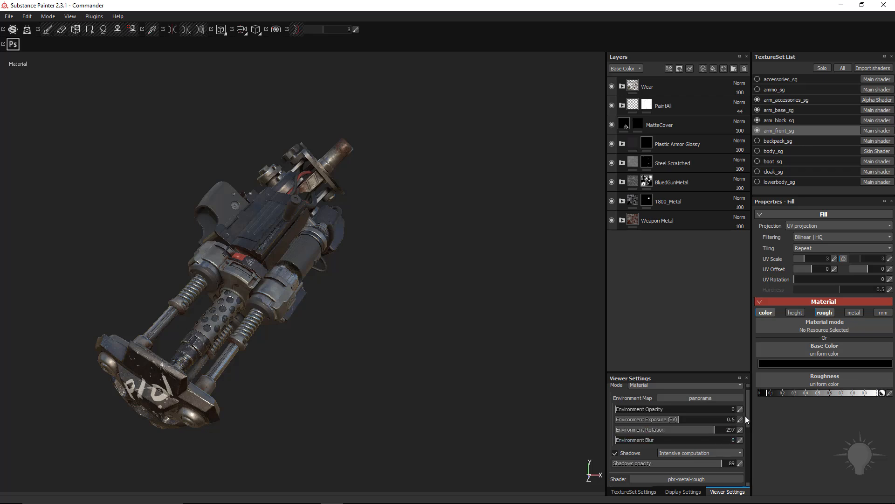
left_click_drag(745, 415, 743, 457)
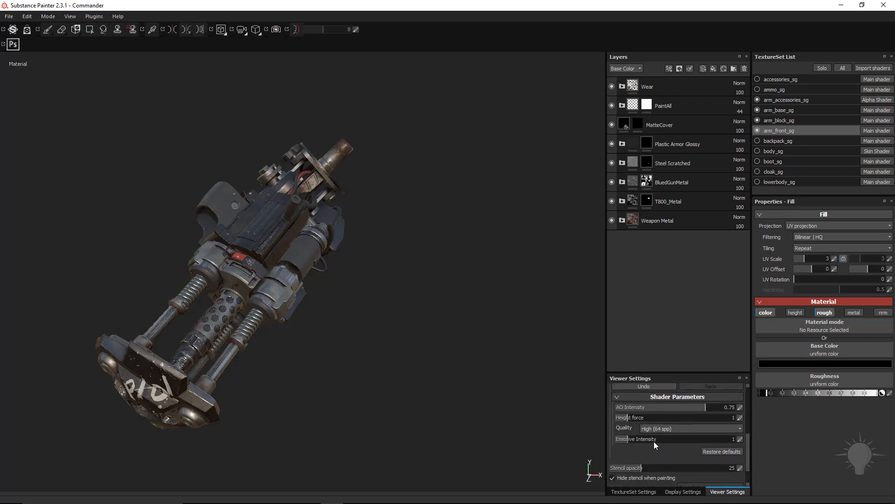
mouse_move(385, 345)
left_mouse_down("alt")
mouse_move(393, 320)
mouse_move(409, 353)
mouse_move(392, 350)
left_mouse_up("alt")
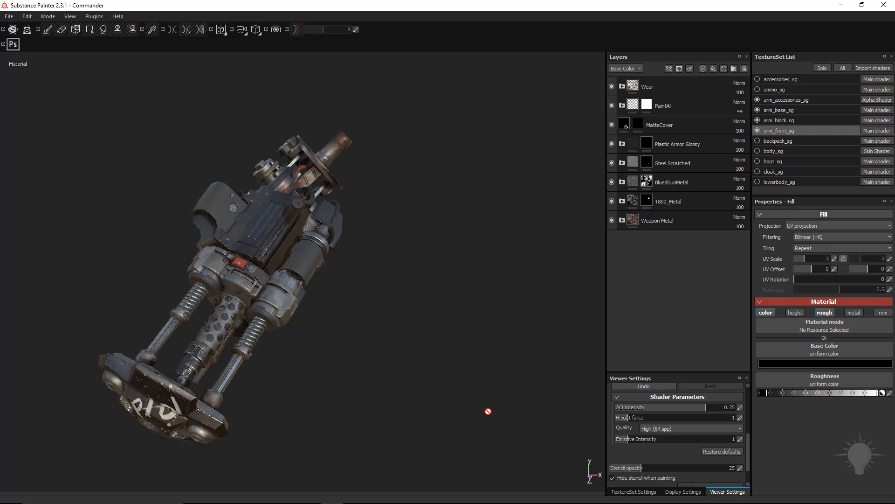
Step: Activate post effects in the display settings, and look over the effects list and camera values
left_click(683, 492)
left_click_drag(748, 437, 750, 456)
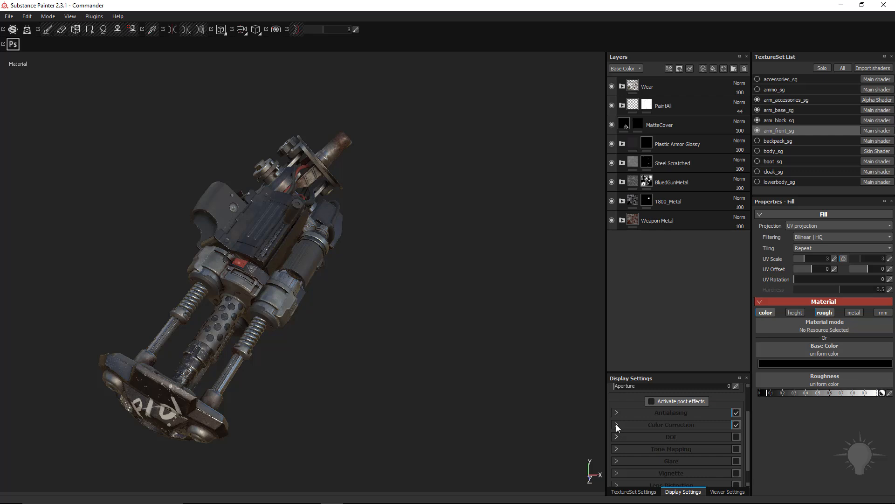
left_click(651, 401)
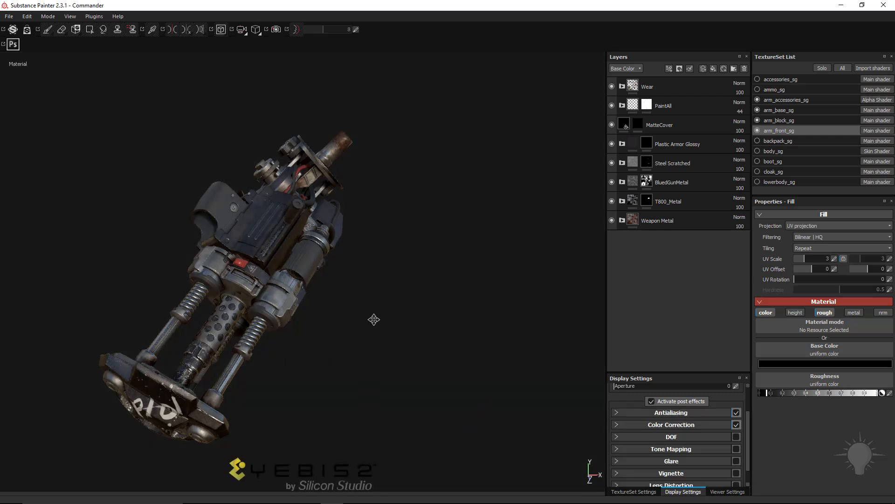
mouse_move(374, 319)
left_mouse_down("alt")
mouse_move(341, 303)
mouse_move(386, 303)
mouse_move(369, 313)
left_mouse_up("alt")
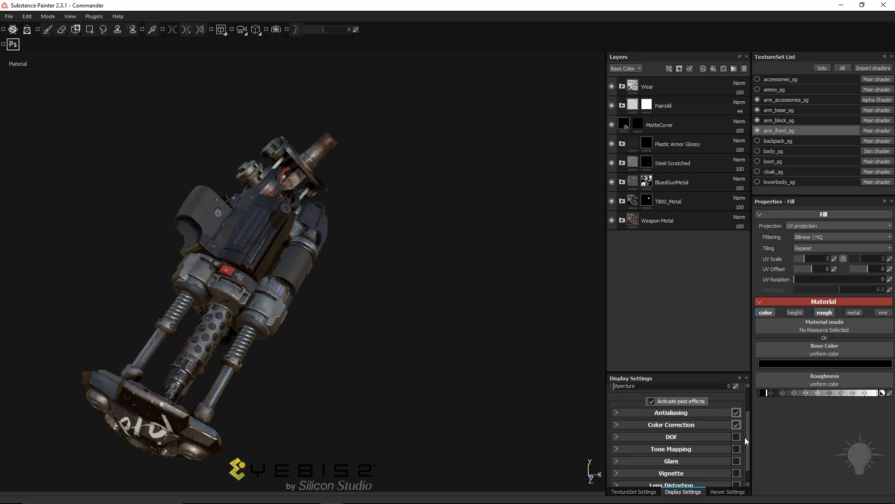
left_click_drag(746, 438, 679, 364)
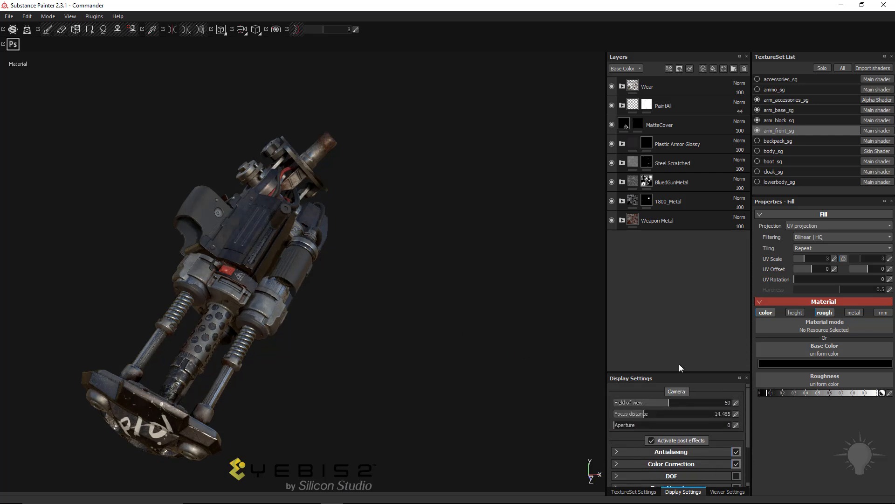
Step: Isolate the arm_front_sg texture set and bring the gun's front plate into close view
left_click(725, 492)
left_click_drag(435, 321, 463, 308, "alt")
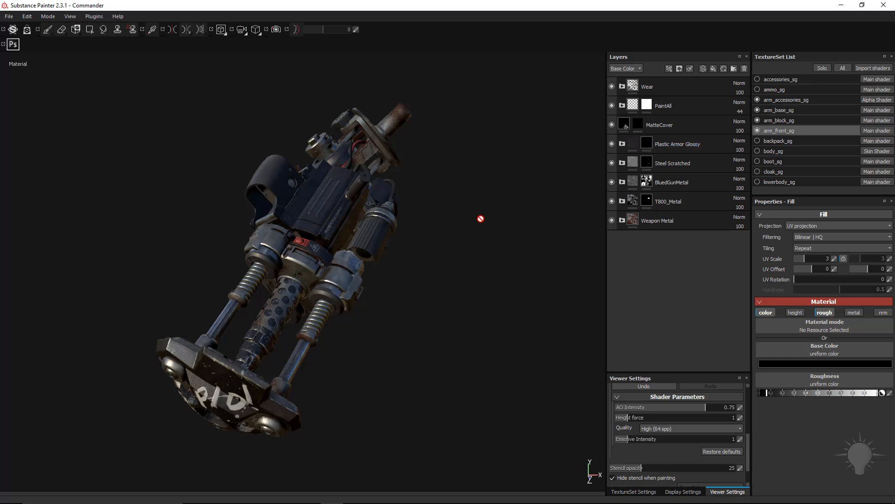
left_click_drag(481, 218, 502, 203, "alt")
key("alt+q")
left_click_drag(440, 255, 268, 158, "alt")
middle_click_drag(267, 158, 420, 221, "alt")
left_click_drag(420, 222, 426, 202, "alt")
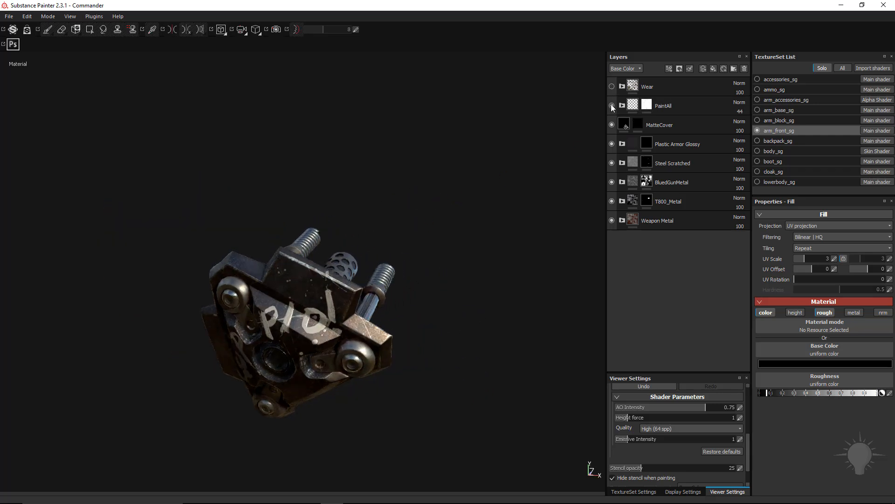
Step: Hide every layer and folder above Weapon Metal, and expand the Weapon Metal folder to show its layers
left_click_drag(611, 147, 612, 201)
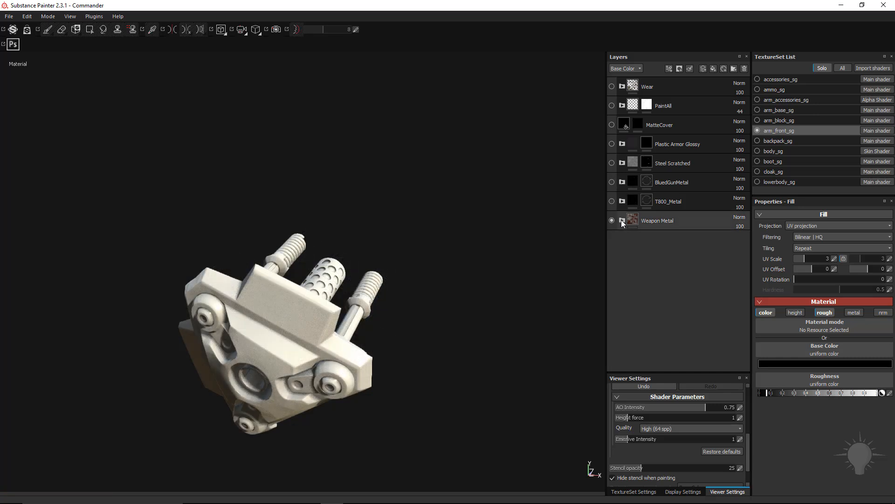
left_click(622, 221)
left_click_drag(459, 252, 480, 240, "alt")
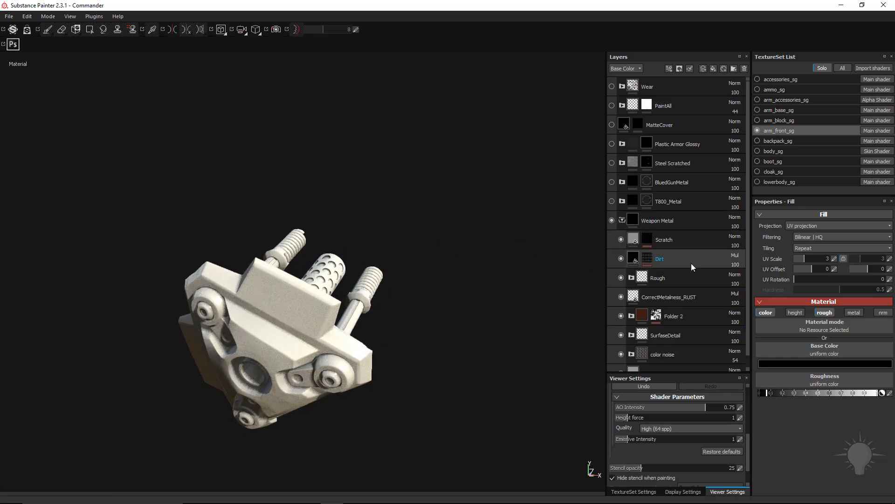
scroll(691, 264, "down", 1)
left_click_drag(688, 301, 456, 443)
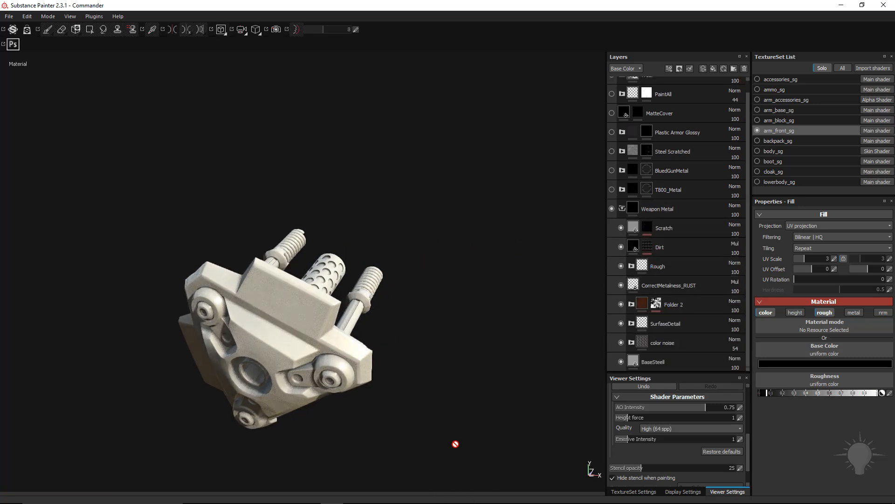
Step: Reset the user interface to its default layout, and bring the bare gun front closer in the viewport
left_click(70, 16)
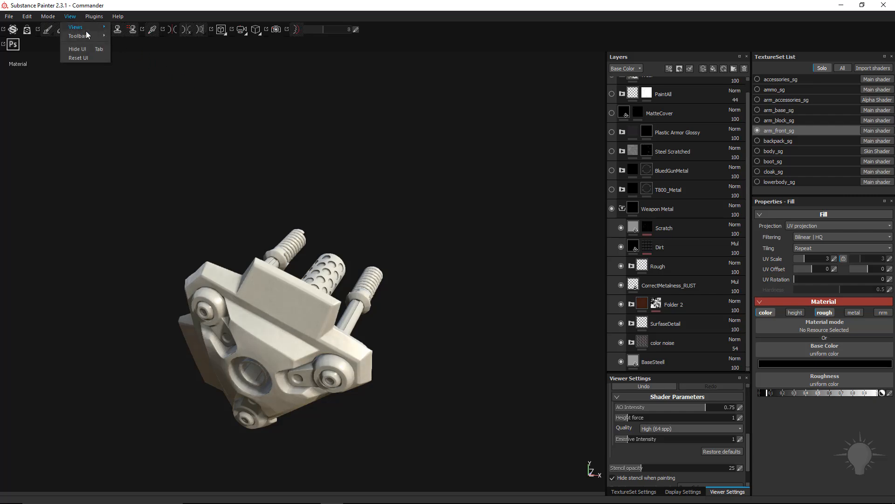
left_click(80, 58)
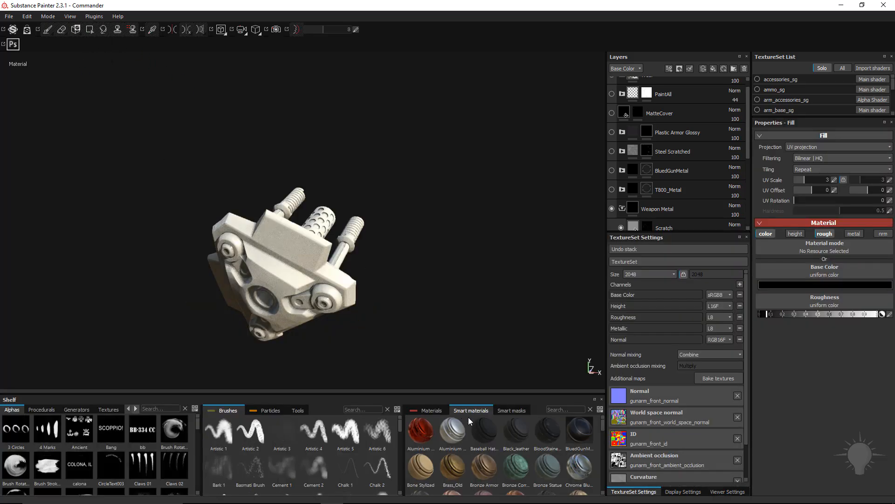
left_click_drag(443, 205, 497, 201, "alt")
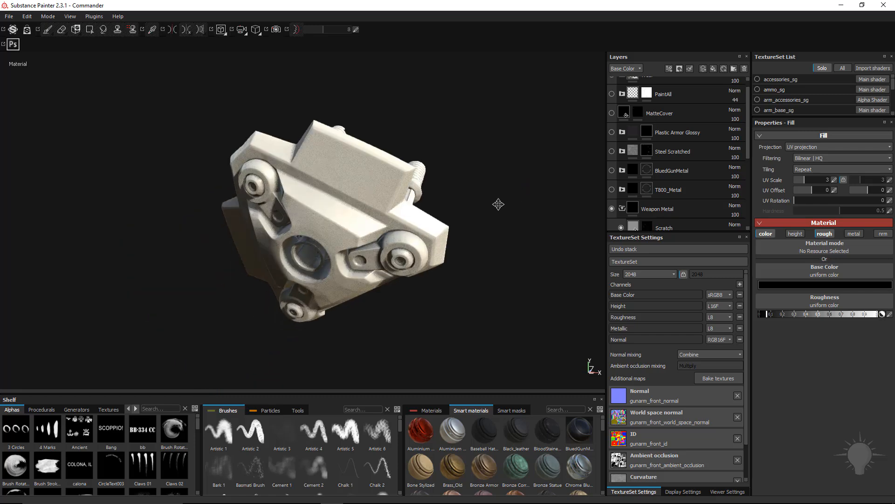
Step: Look through the layers inside the Weapon Metal folder, from Scratch down to BaseSteell, and collapse the folder
scroll(685, 146, "down", 3)
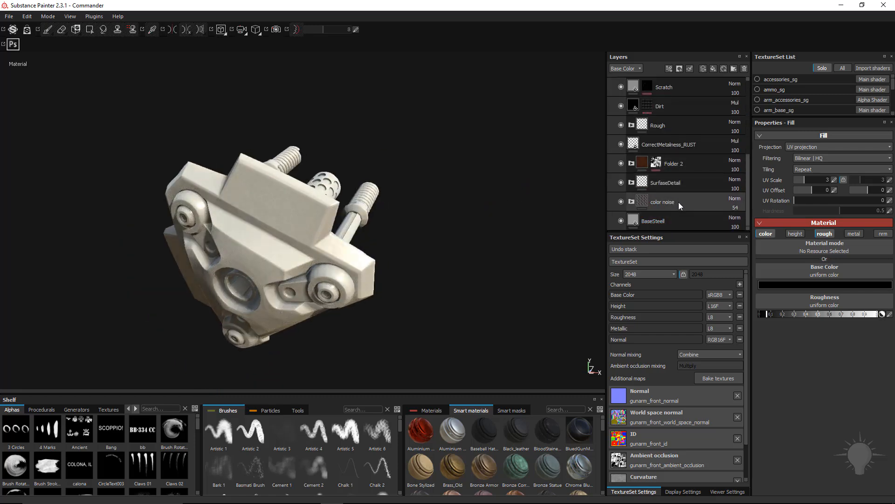
scroll(679, 198, "up", 1)
scroll(681, 181, "up", 1)
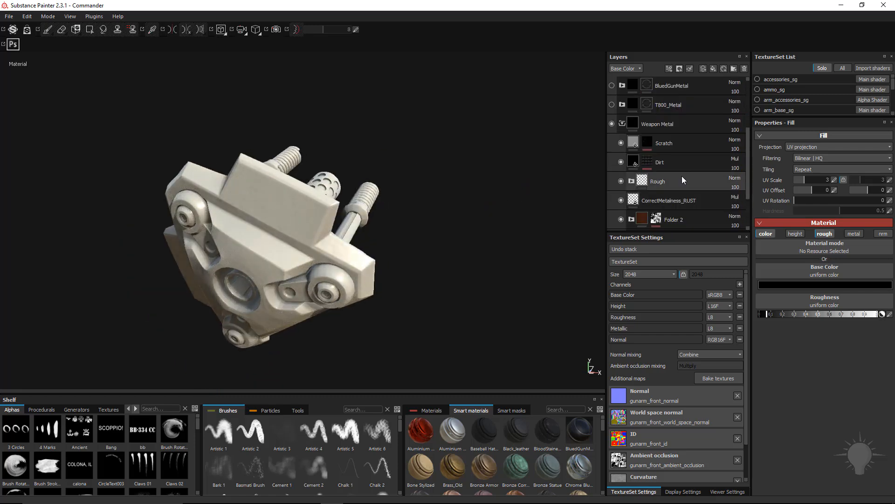
left_click(678, 163)
scroll(667, 169, "up", 1)
left_click(622, 156)
scroll(628, 178, "up", 2)
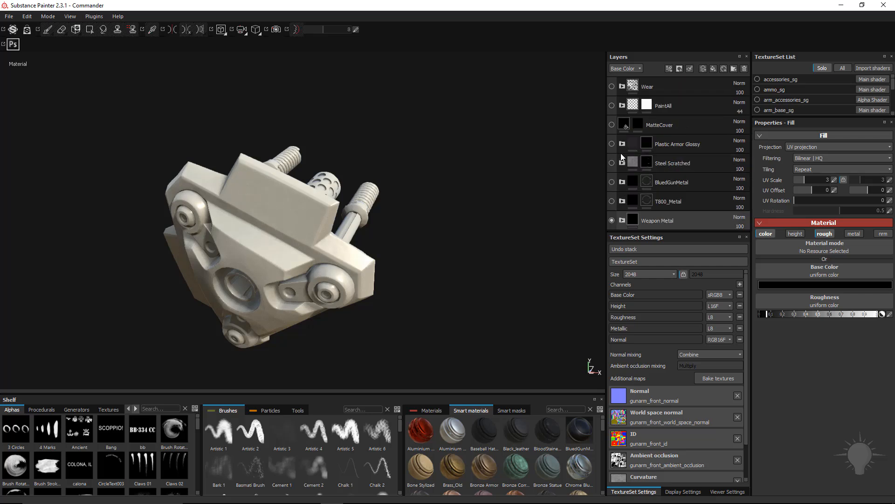
Step: Make the T800_Metal folder visible on the gun front and examine the metal under different lighting angles
left_click(611, 201)
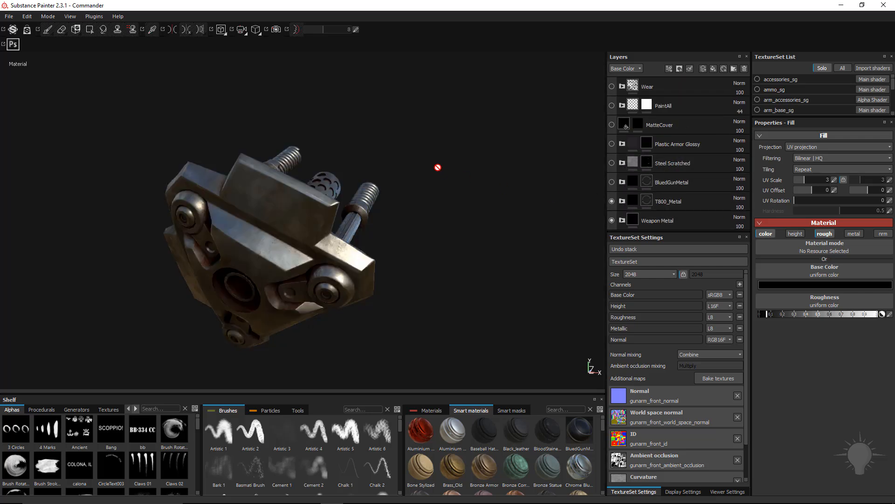
left_click_drag(437, 161, 436, 160, "alt")
mouse_move(436, 160)
right_mouse_down("shift")
mouse_move(462, 160)
mouse_move(409, 163)
mouse_move(424, 165)
mouse_move(439, 144)
right_mouse_up("shift")
left_click_drag(440, 144, 448, 135, "alt")
right_click_drag(448, 135, 447, 142, "shift")
Step: Examine the MG Dripping Rust generator and Levels effect on the Rust mask inside T800_Metal, and collapse that folder
left_click(623, 201)
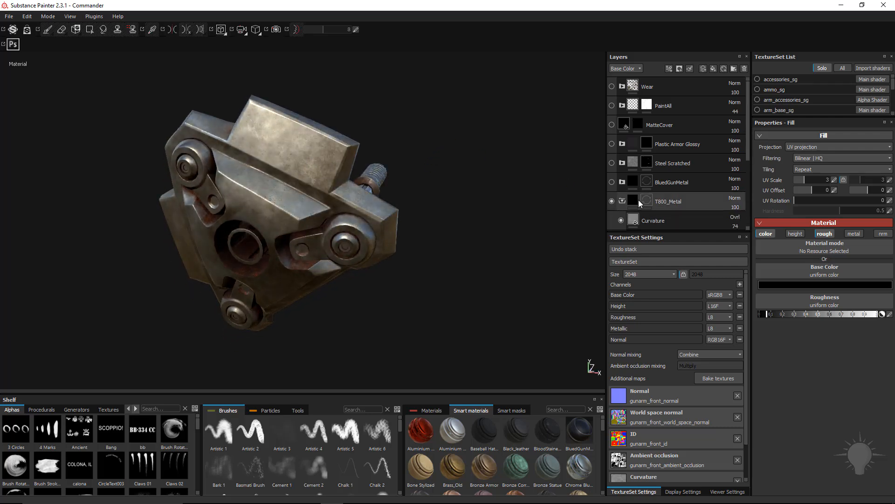
scroll(653, 199, "down", 2)
left_click(647, 181)
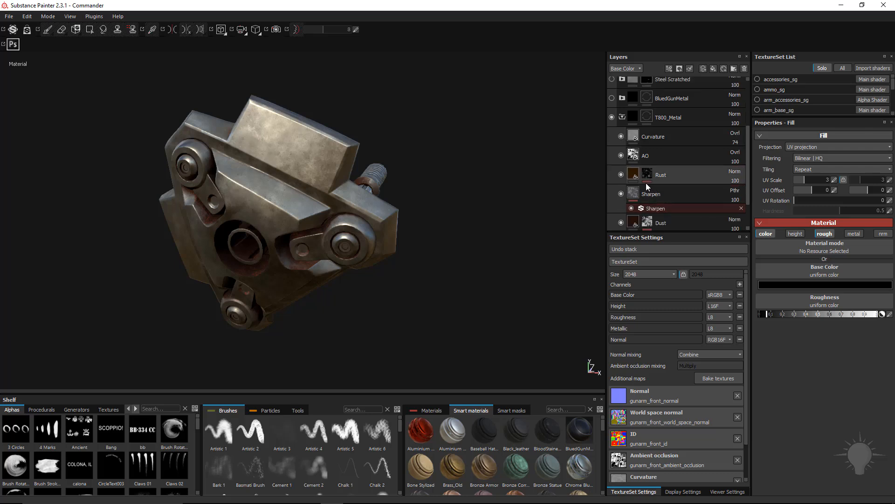
left_click(673, 200)
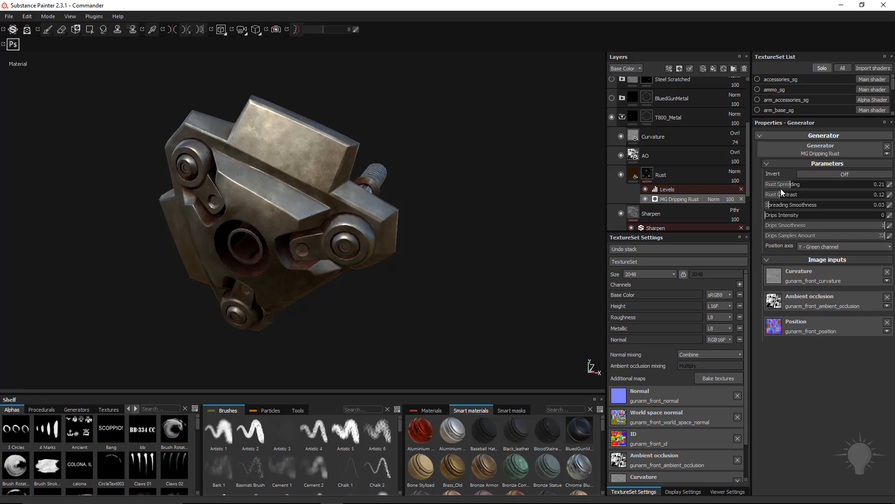
left_click(667, 190)
right_click(672, 193)
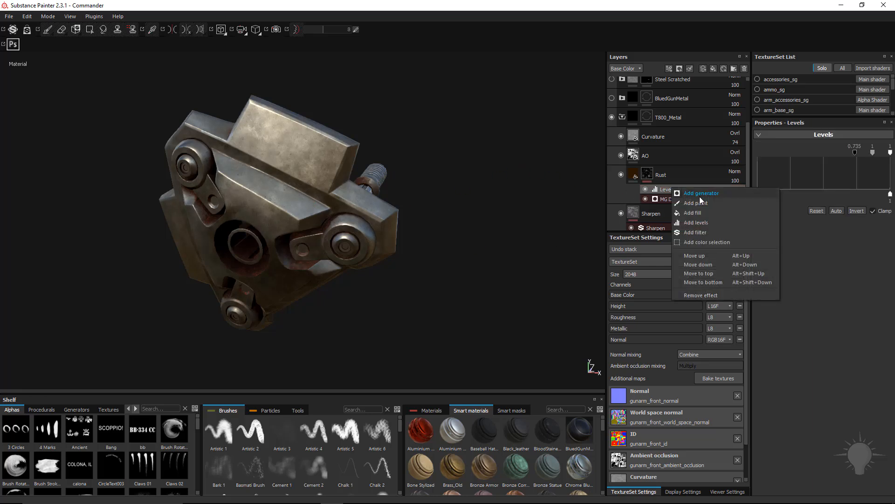
left_click(514, 174)
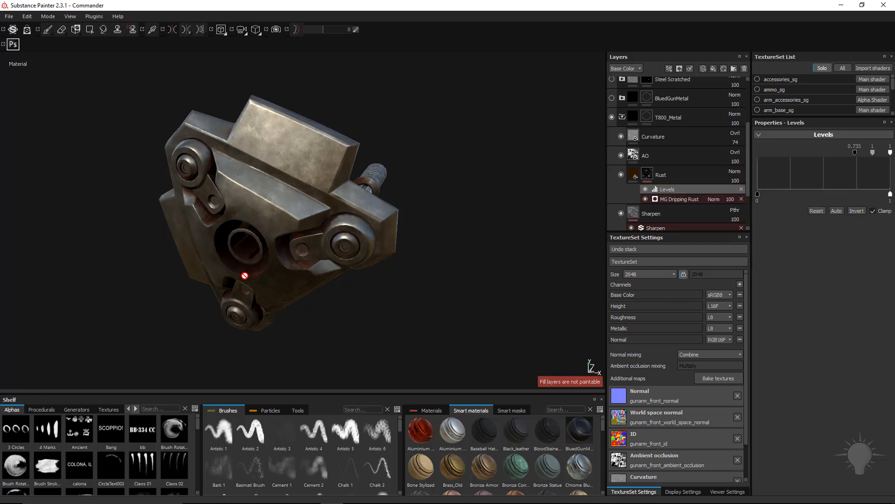
left_click(622, 117)
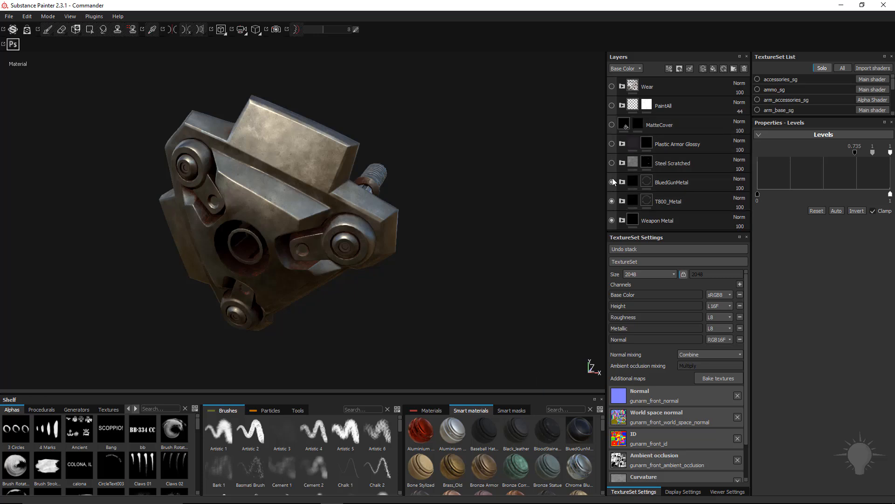
Step: Make BluedGunMetal, Steel Scratched, Plastic Armor Glossy and MatteCover visible, and select the MatteCover fill layer
left_click(612, 182)
left_click_drag(535, 162, 496, 186, "alt")
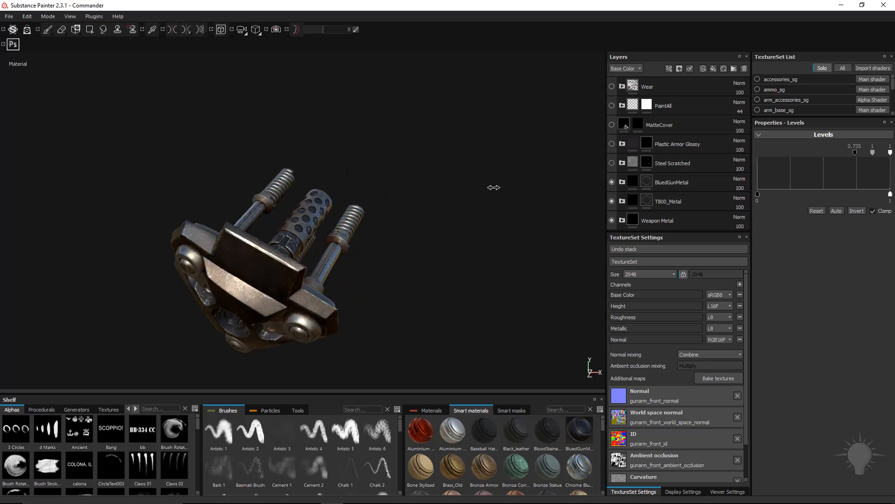
left_click(612, 162)
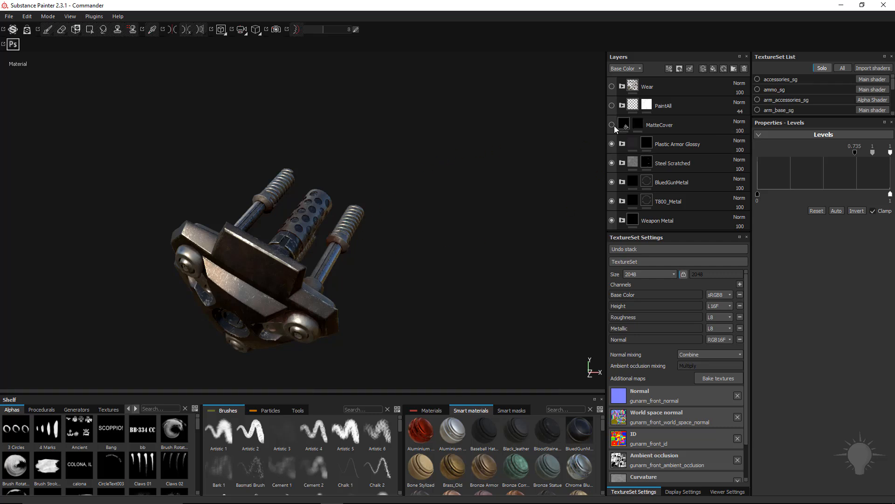
left_click(659, 132)
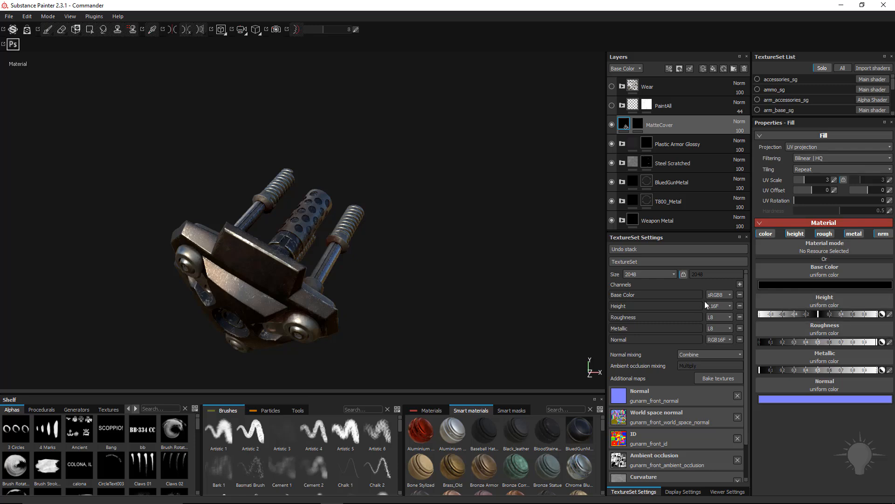
Step: Make the PaintAll folder visible and expand it, with the painted lettering on the gun's front plate in view
mouse_move(348, 93)
left_mouse_down("alt")
mouse_move(390, 71)
mouse_move(367, 104)
mouse_move(283, 59)
mouse_move(332, 133)
mouse_move(220, 164)
mouse_move(274, 200)
mouse_move(369, 154)
left_mouse_up("alt")
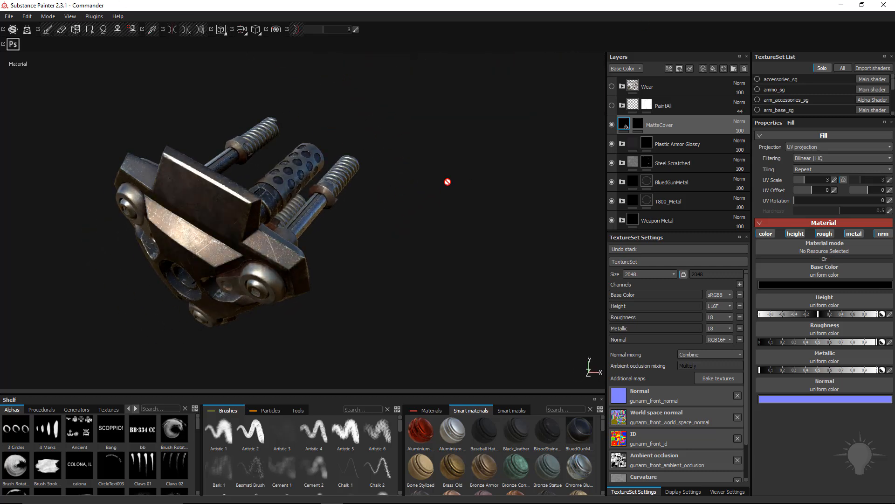
right_click_drag(448, 182, 604, 109, "alt")
left_click(622, 105)
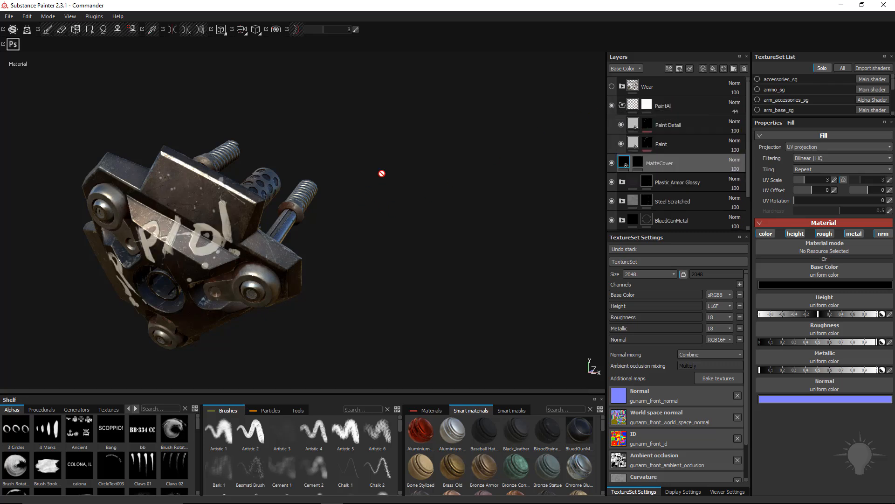
mouse_move(379, 174)
left_mouse_down("alt")
mouse_move(490, 150)
mouse_move(559, 150)
left_mouse_up("alt")
scroll(663, 148, "up", 2)
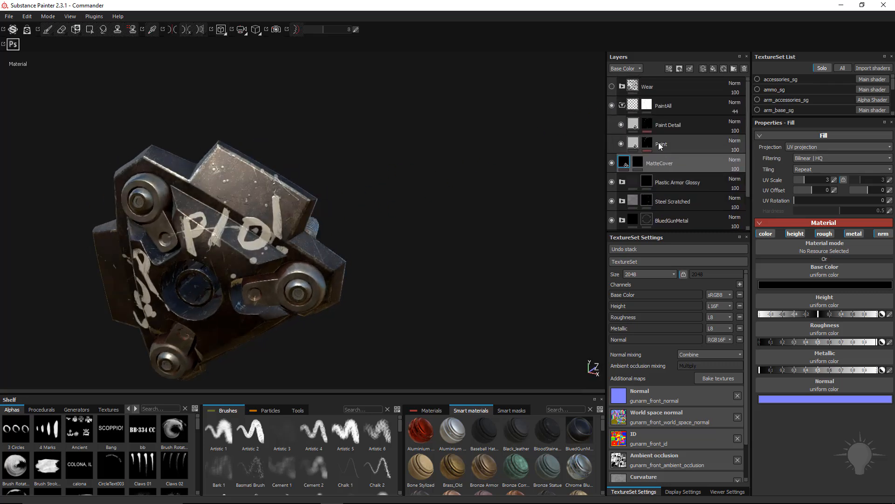
Step: Hide the Paint Detail layer and change the Paint fill layer's base color to a pale pink
left_click(622, 126)
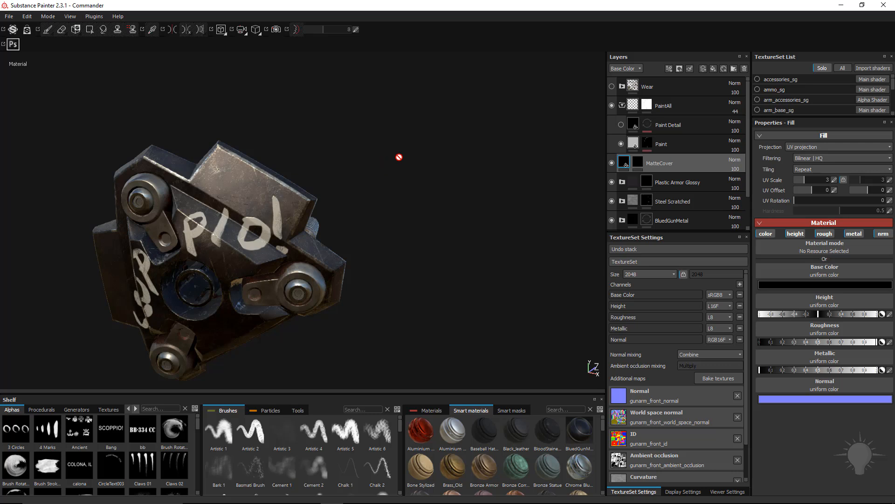
mouse_move(416, 162)
left_mouse_down("alt")
mouse_move(529, 125)
mouse_move(583, 137)
left_mouse_up("alt")
left_click(637, 148)
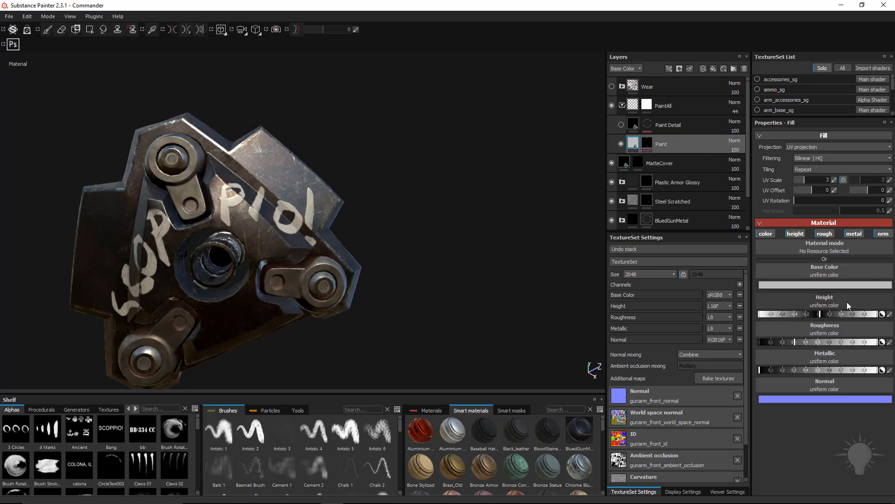
left_click(824, 284)
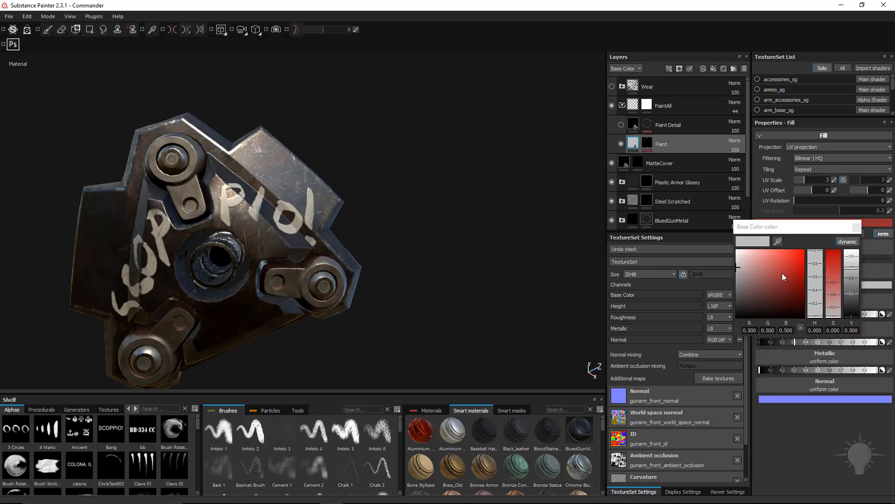
left_click(799, 261)
mouse_move(798, 262)
left_mouse_down()
mouse_move(755, 273)
mouse_move(743, 264)
left_mouse_up()
left_click(857, 227)
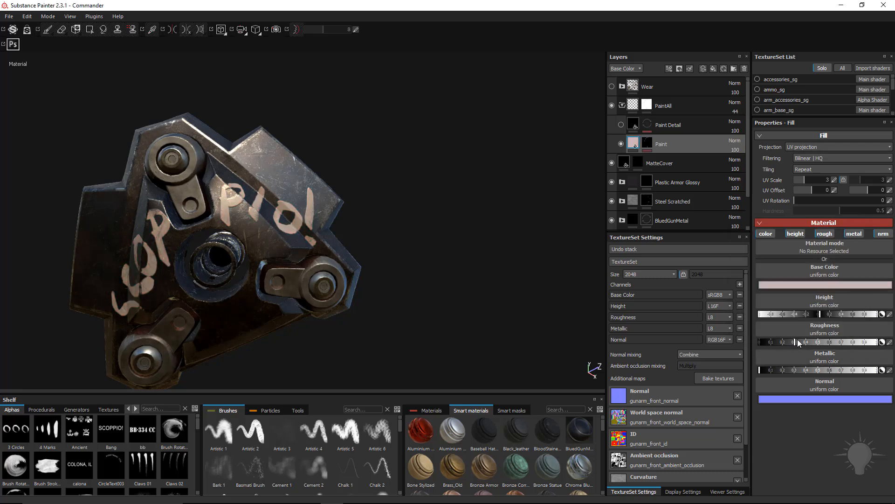
Step: Filter the brush shelf by "shar" and pick the Sharpie 1 brush
left_click_drag(512, 214, 442, 194, "alt")
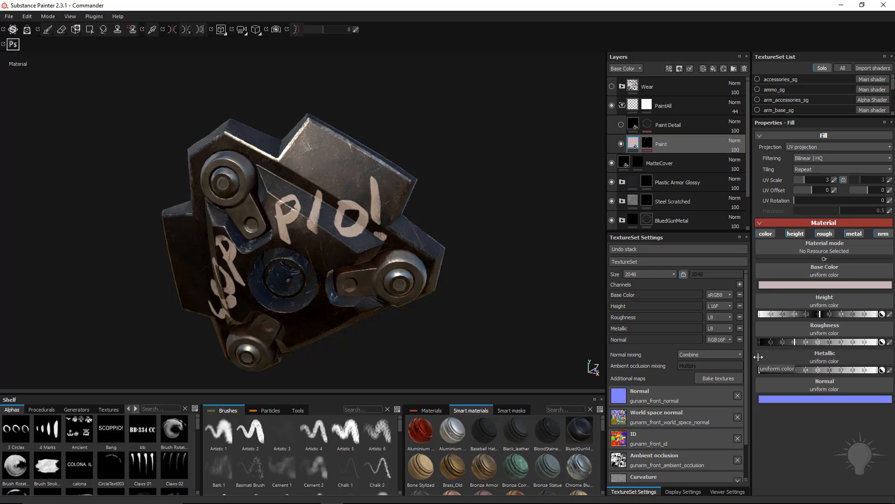
left_click_drag(346, 113, 406, 131, "alt")
left_click_drag(421, 135, 323, 424, "alt")
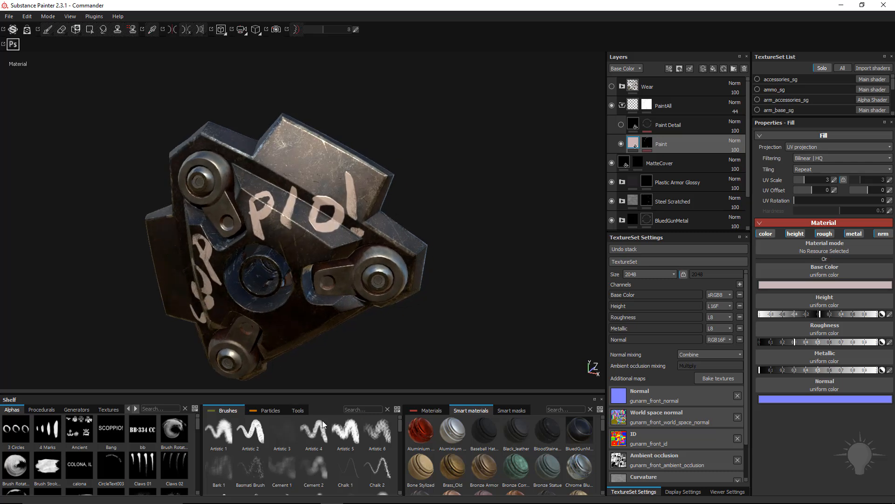
left_click_drag(397, 430, 397, 465)
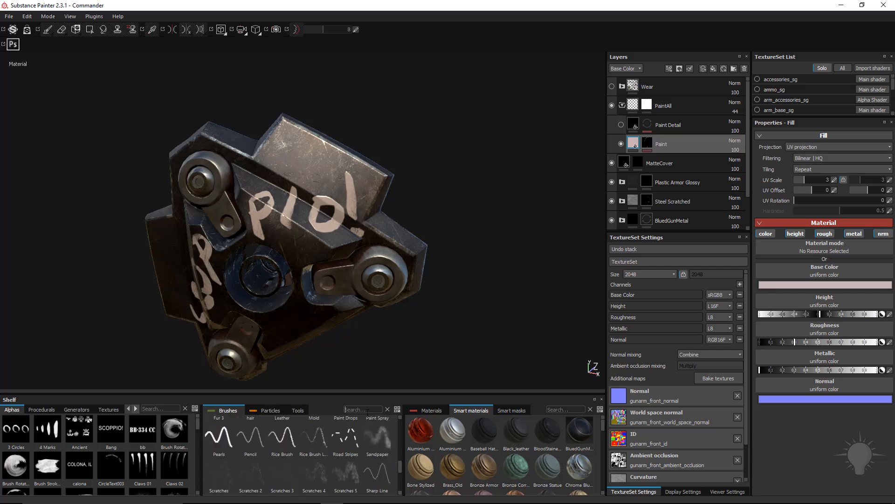
type("ar")
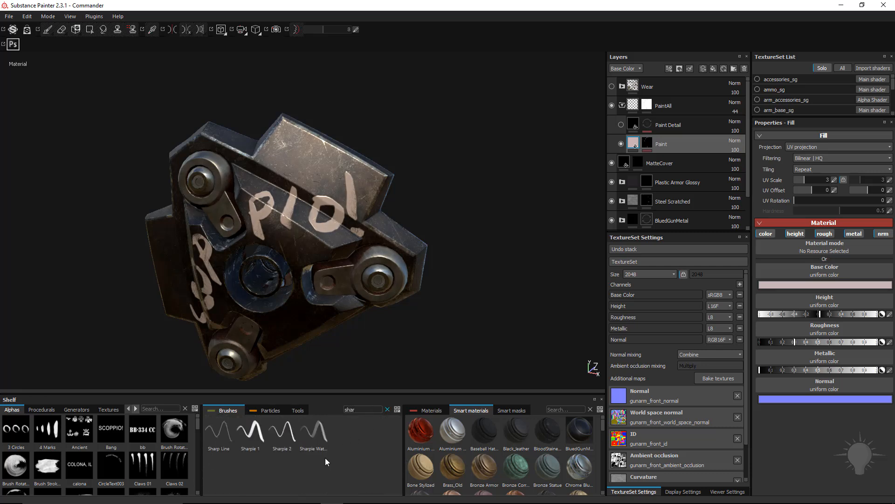
left_click(251, 432)
Step: Make the Paint Detail layer visible, and select its mask to reveal the Levels effect
left_click_drag(462, 185, 259, 190, "alt")
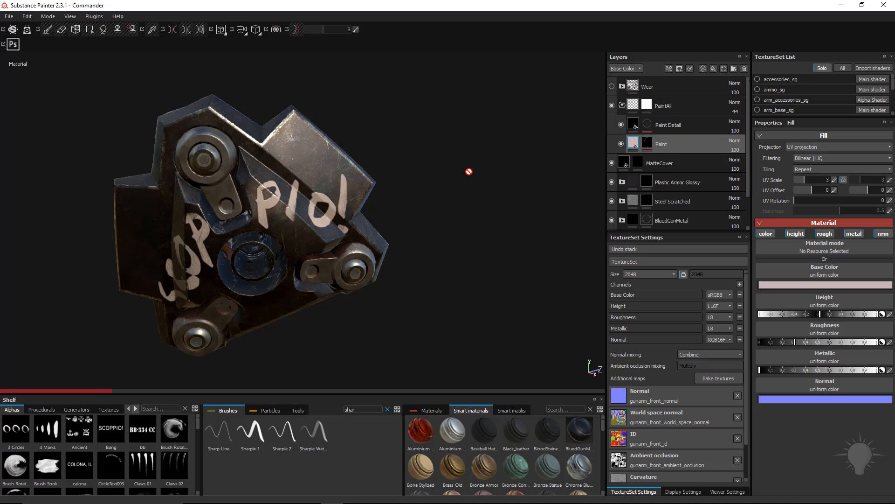
left_click(634, 127)
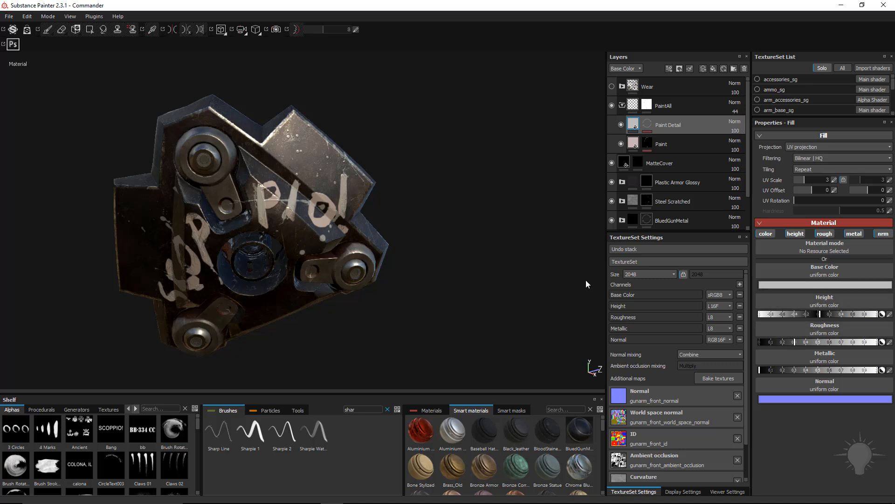
left_click_drag(436, 180, 470, 205, "alt")
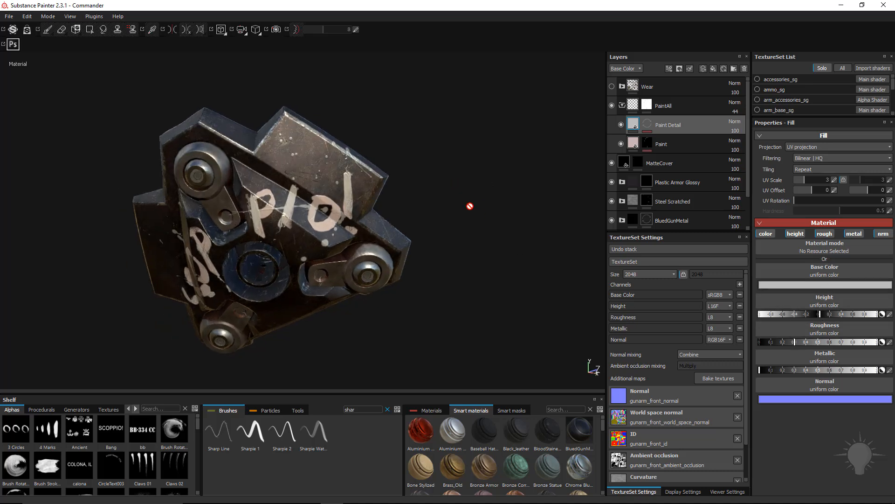
left_click(649, 133)
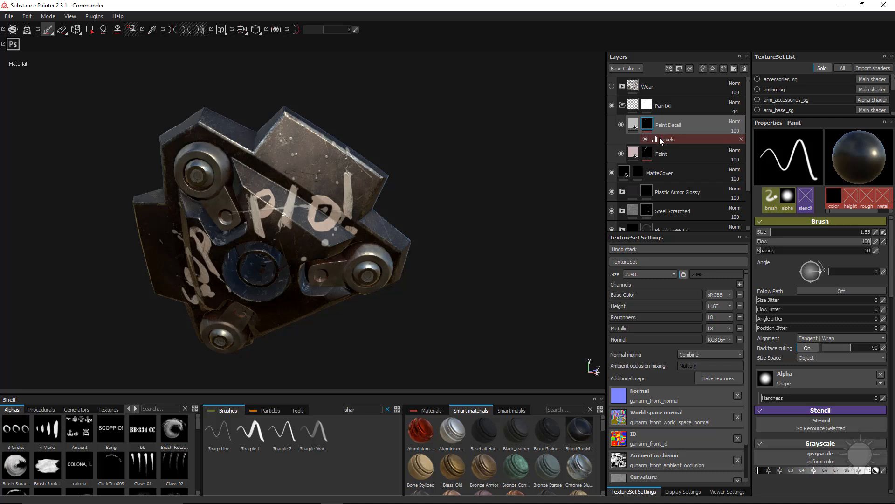
left_click_drag(438, 61, 434, 64, "alt")
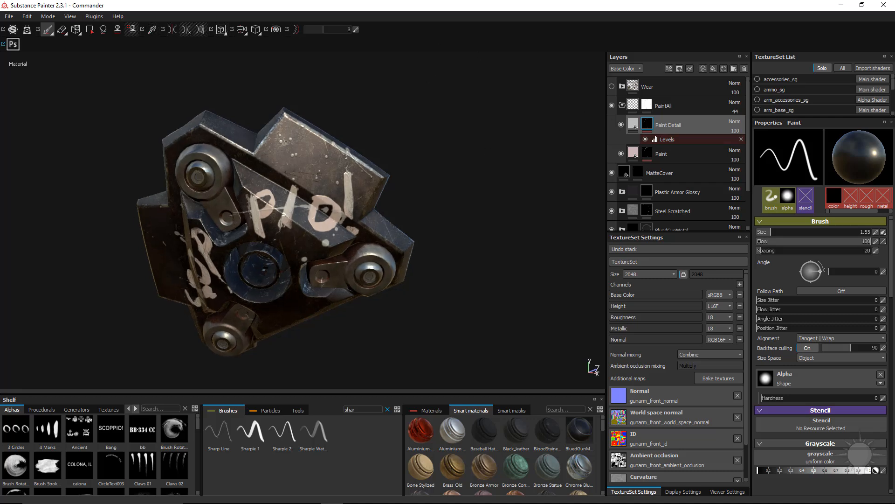
Step: Switch to the browser to view the Paint alphas in Pixologic's download center, and return to Substance Painter
key("alt+Tab")
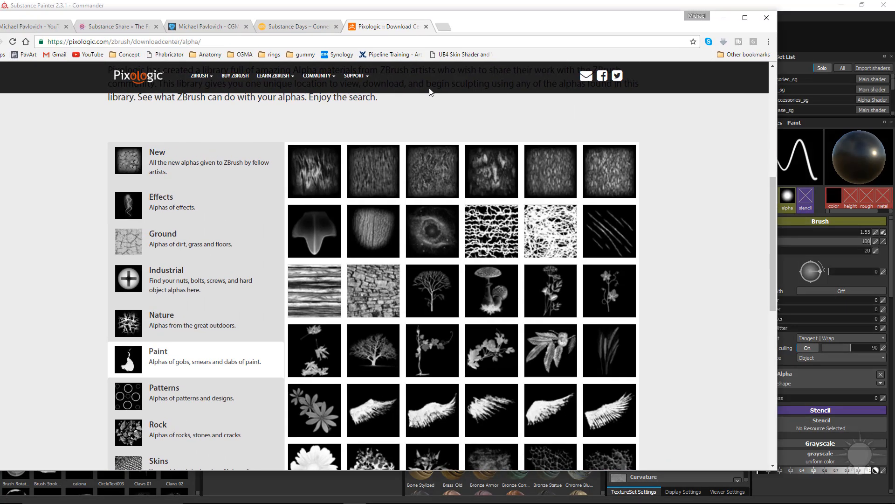
key("alt+Tab")
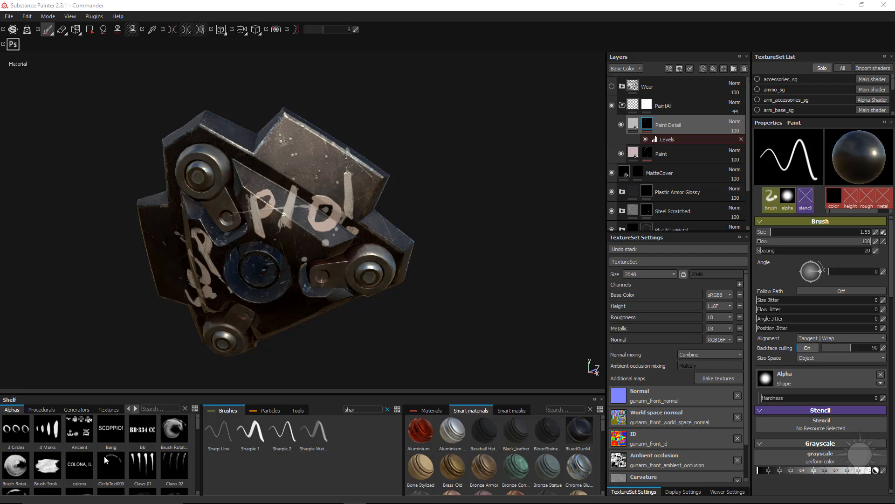
Step: Examine the paint splatter across the front plate, and select the PaintAll folder's white mask
left_click_drag(448, 249, 451, 205, "alt")
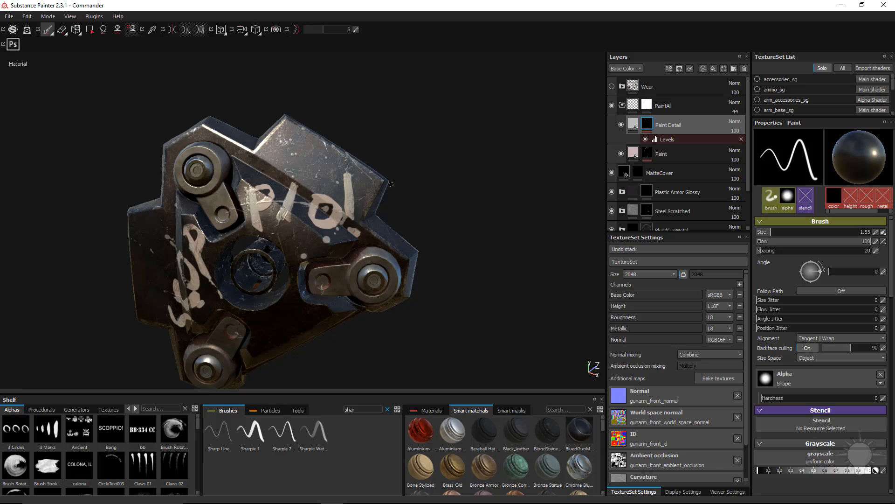
left_click_drag(391, 184, 454, 157, "alt")
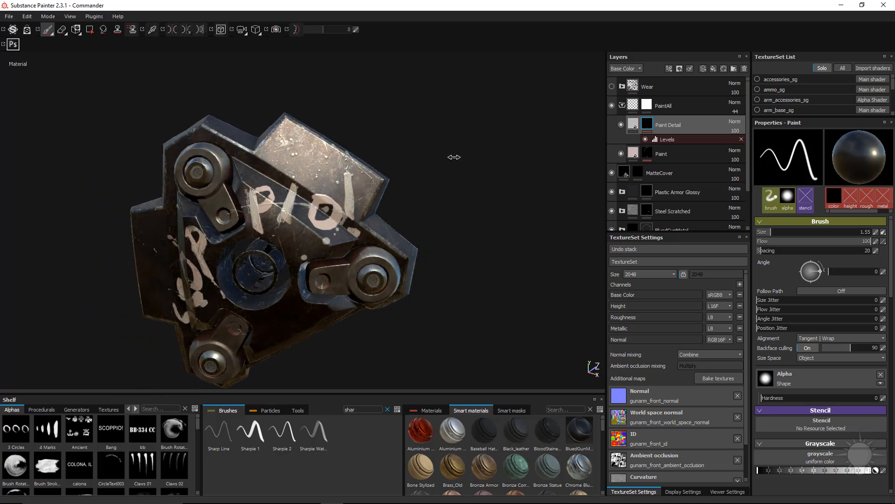
mouse_move(453, 157)
right_mouse_down("shift")
mouse_move(429, 155)
mouse_move(443, 159)
right_mouse_up("shift")
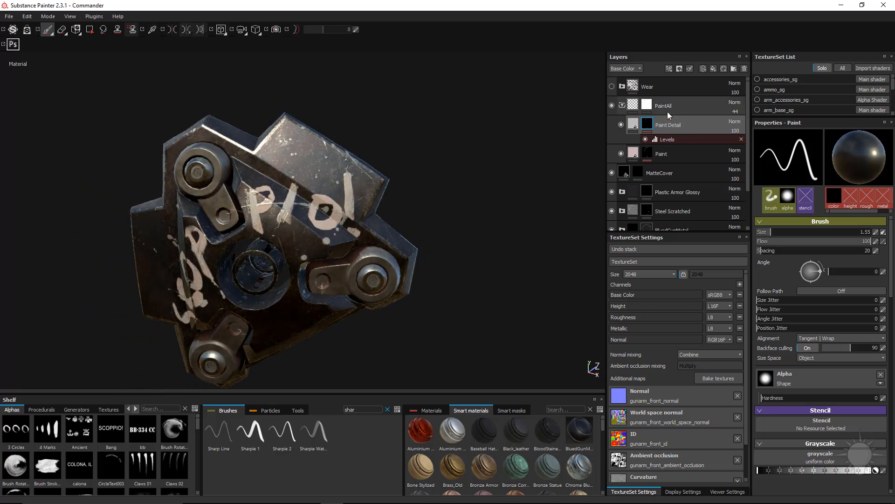
left_click(647, 106)
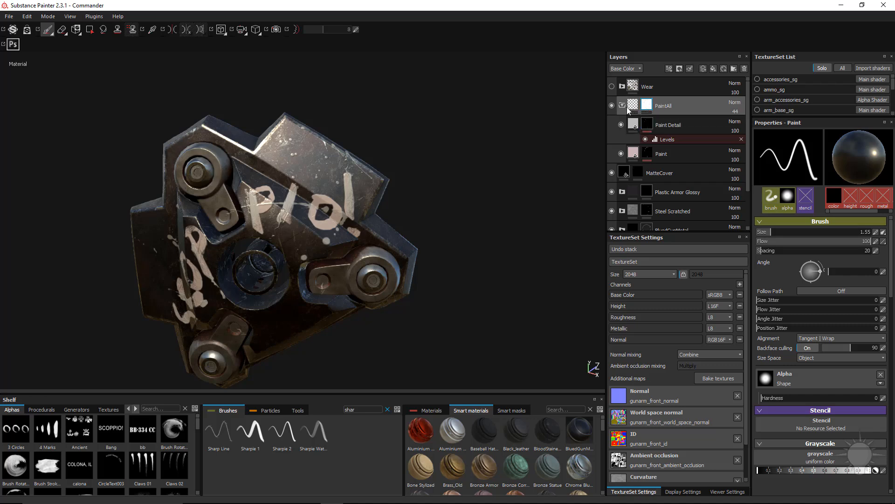
Step: Select the Paint Detail and Paint layers together, and return to the PaintAll folder's white mask
left_click(665, 125)
left_click(662, 155, "shift")
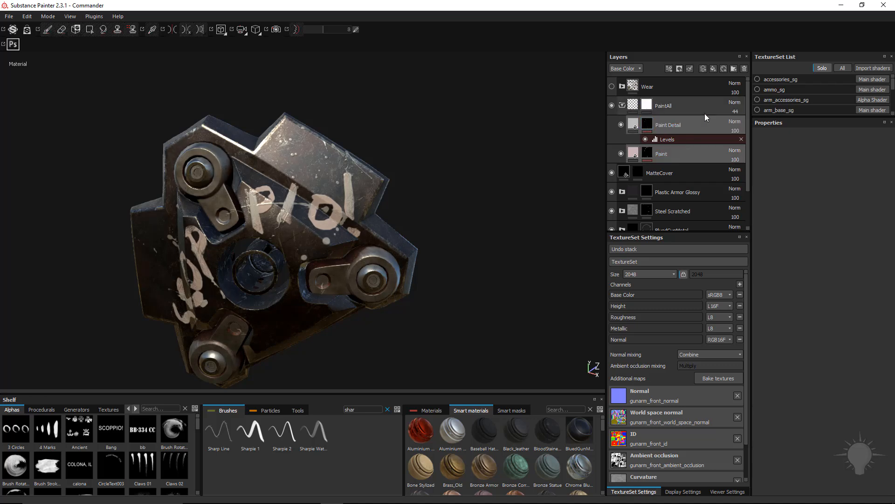
left_click(644, 105)
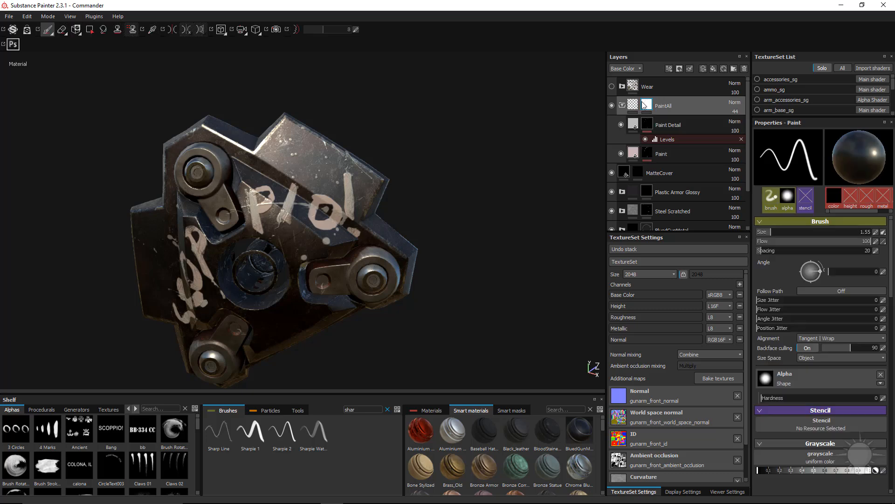
left_click_drag(513, 154, 440, 176, "alt")
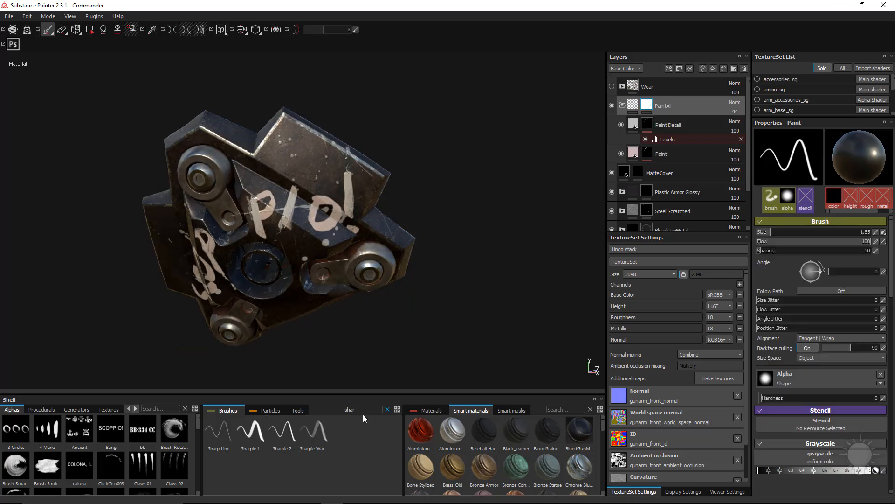
Step: Clear the brush shelf's search filter and display all texture sets of the character
left_click(387, 410)
mouse_move(286, 218)
left_mouse_down("alt")
mouse_move(435, 208)
mouse_move(168, 239)
left_mouse_up("alt")
left_click_drag(399, 166, 355, 177, "alt")
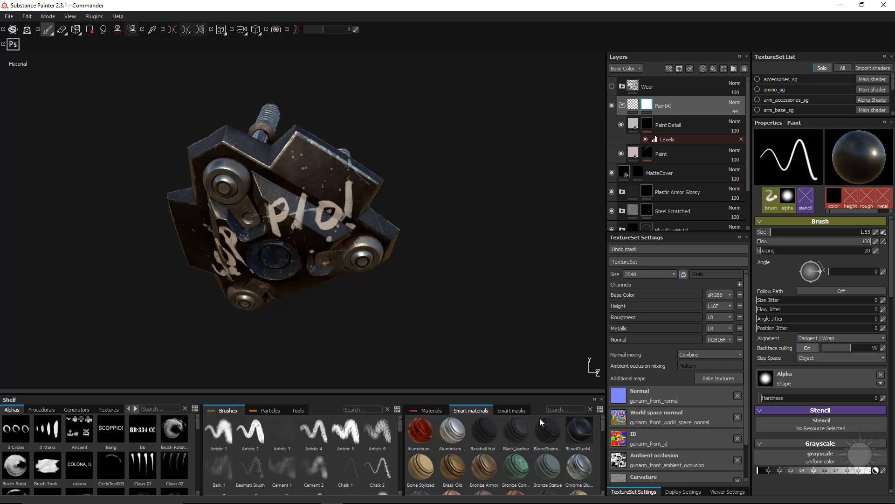
middle_click_drag(392, 148, 394, 192, "alt")
mouse_move(394, 192)
left_mouse_down("alt")
mouse_move(410, 196)
mouse_move(452, 142)
mouse_move(307, 124)
mouse_move(210, 226)
mouse_move(392, 206)
mouse_move(427, 220)
mouse_move(371, 256)
mouse_move(273, 218)
mouse_move(490, 163)
mouse_move(420, 214)
mouse_move(464, 196)
mouse_move(456, 168)
mouse_move(597, 379)
mouse_move(467, 326)
mouse_move(204, 250)
mouse_move(354, 200)
left_mouse_up("alt")
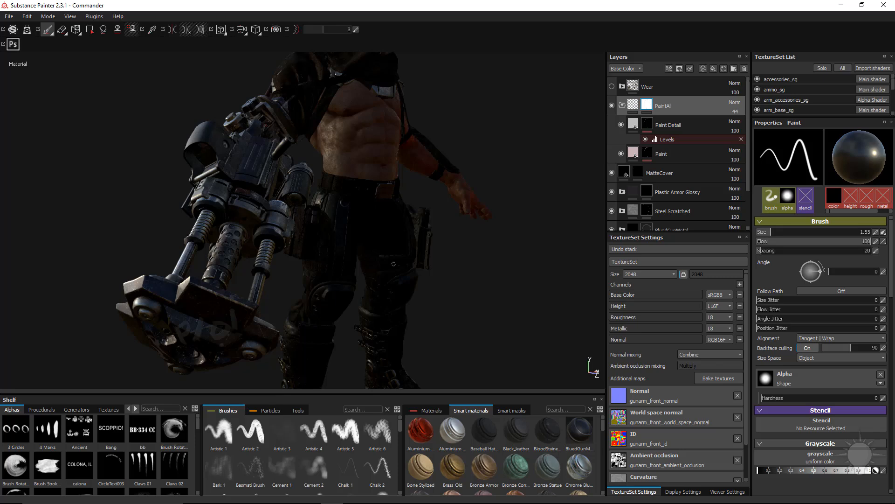
left_click_drag(393, 264, 322, 210, "alt")
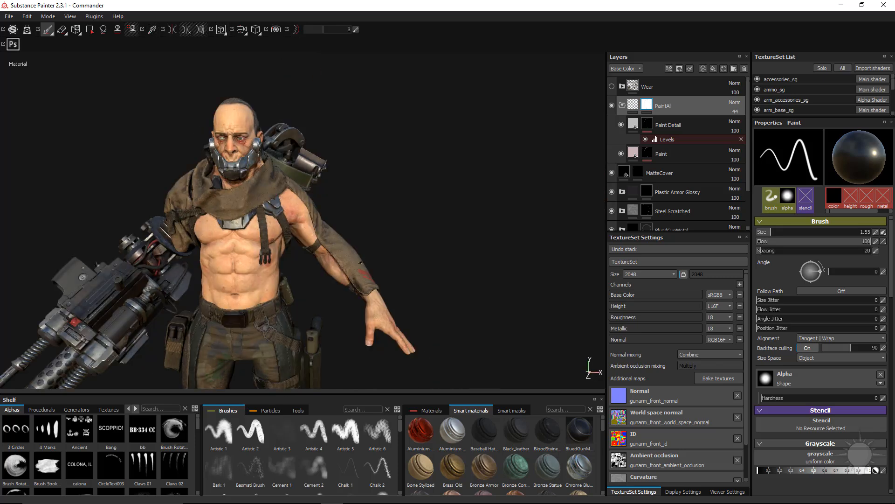
Step: Make the cloak the active texture set and isolate it from the rest of the character
left_click_drag(422, 234, 293, 225, "alt")
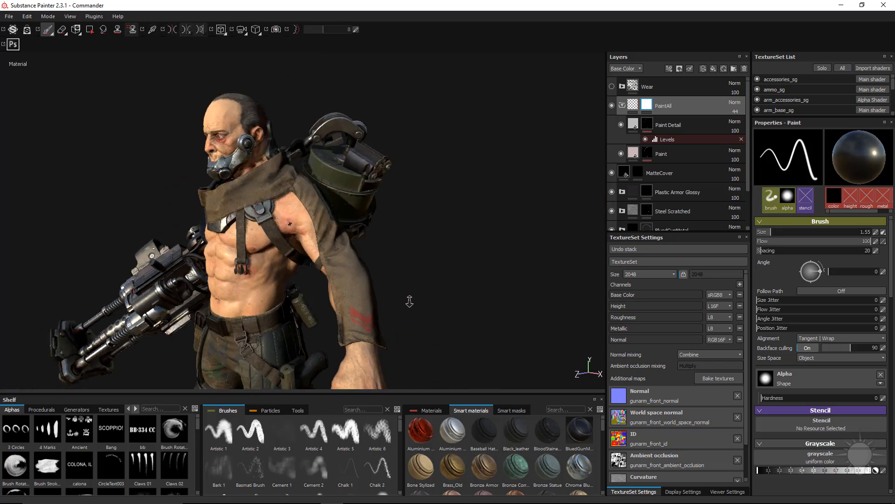
right_click_drag(409, 301, 466, 247, "alt")
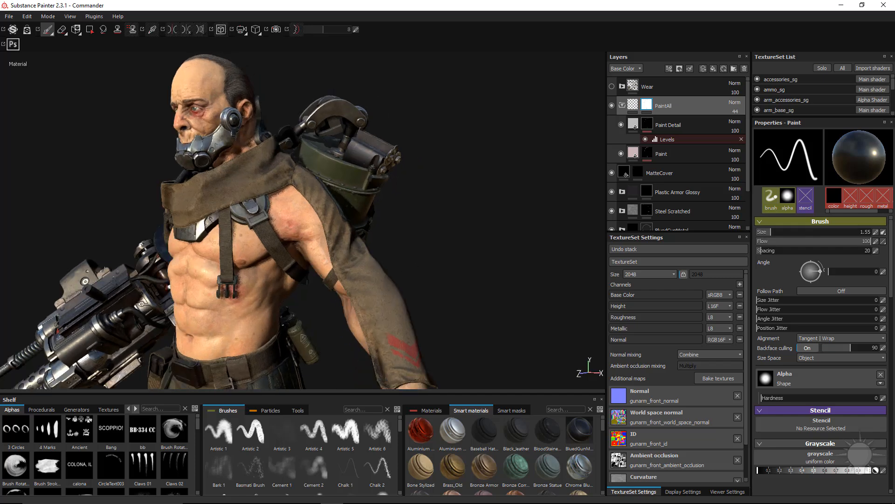
left_click_drag(187, 195, 214, 195, "alt")
left_click_drag(422, 330, 394, 323, "alt")
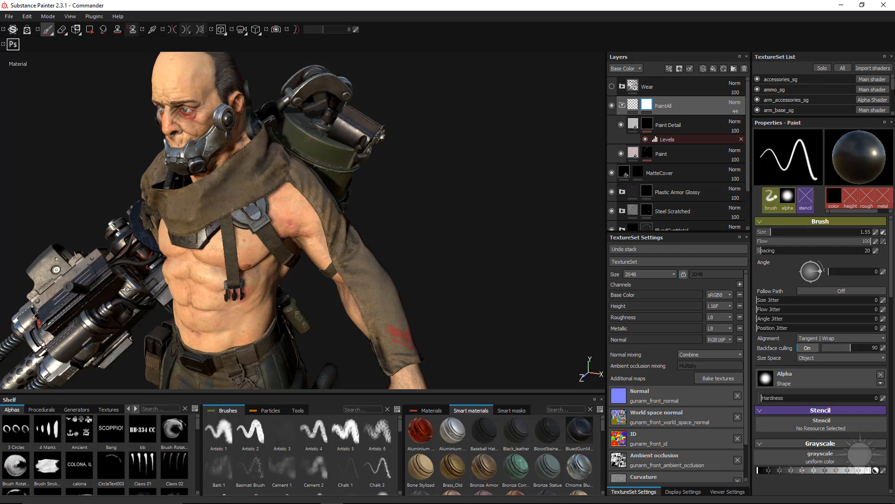
scroll(893, 117, "down", 2)
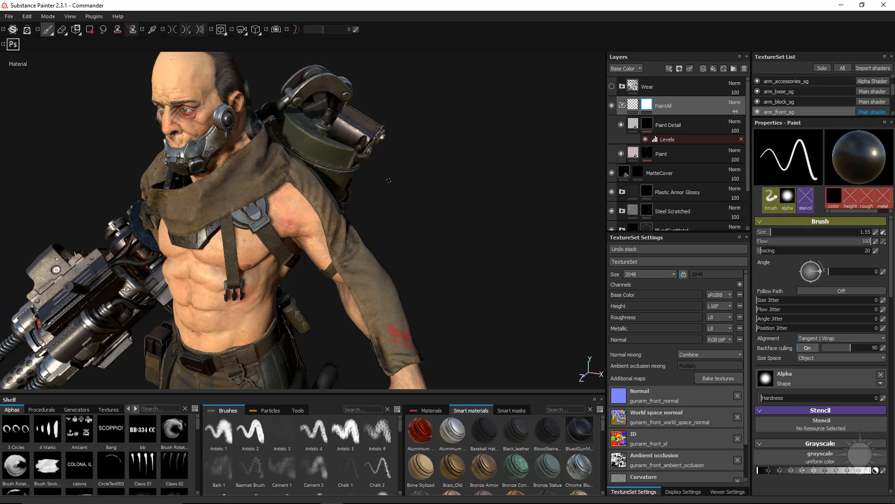
key("ctrl+alt")
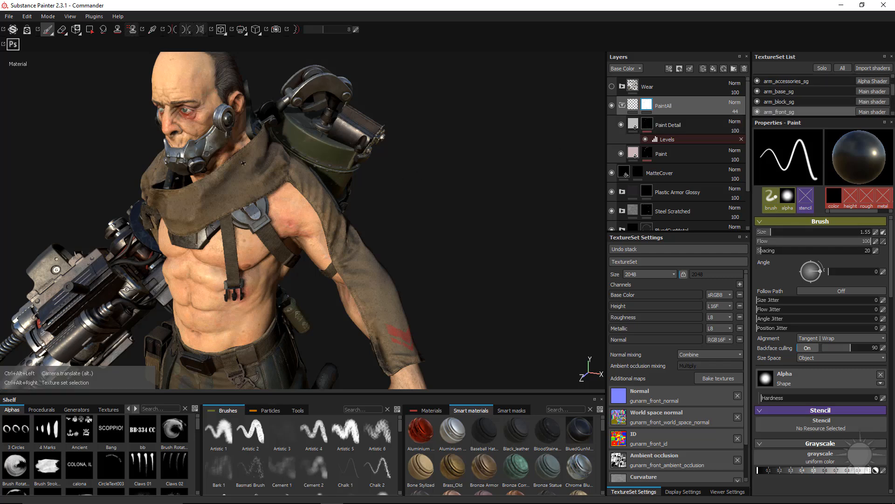
right_click(243, 162, "ctrl+alt")
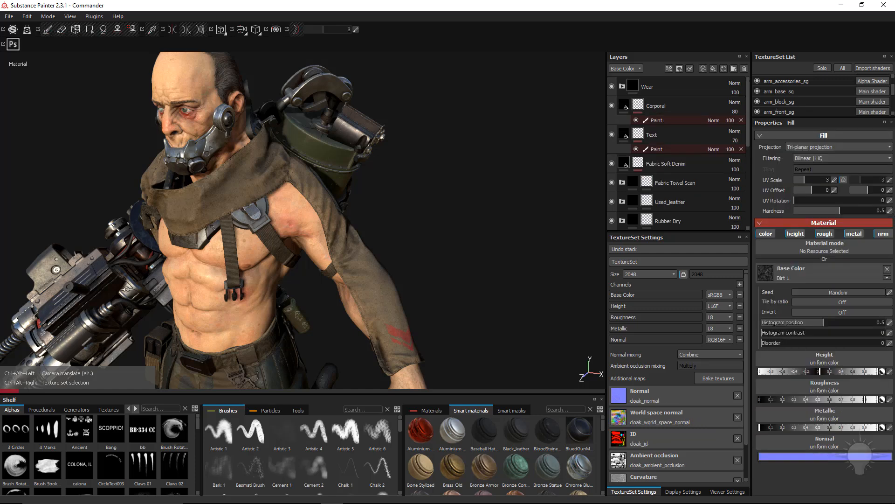
key("alt+q")
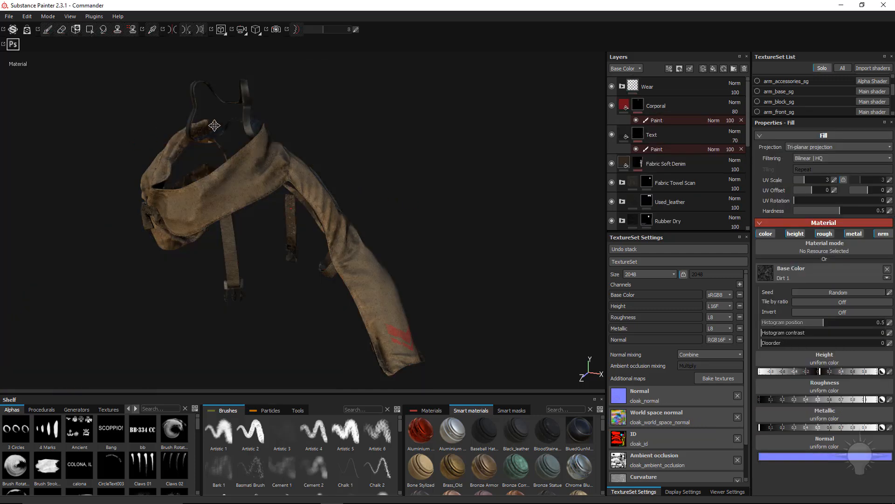
Step: View the sleeve patch and the layers inside the Fabric UCP Used folder
left_click_drag(214, 126, 445, 232, "alt")
scroll(700, 146, "down", 3)
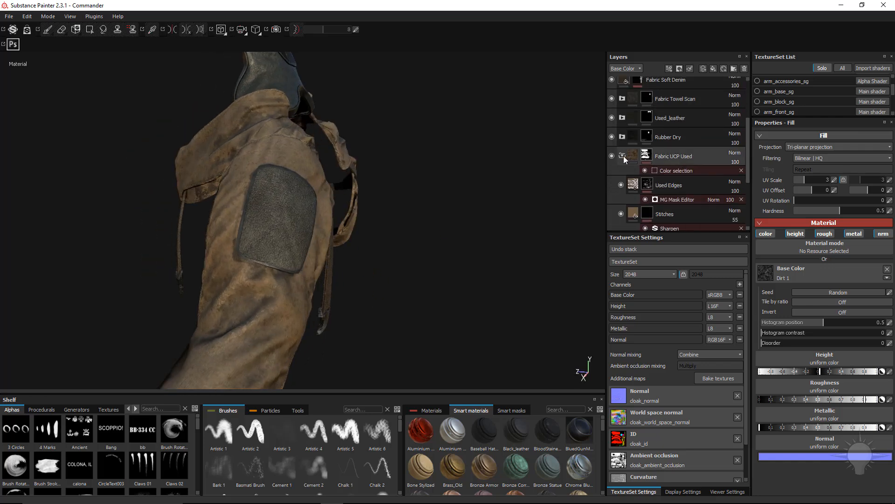
left_click(623, 155)
left_click_drag(390, 231, 410, 208, "alt")
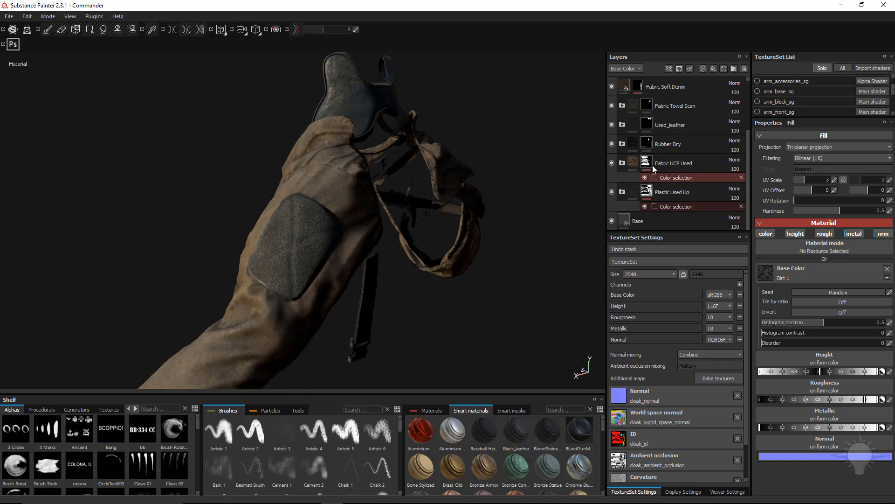
scroll(652, 142, "up", 1)
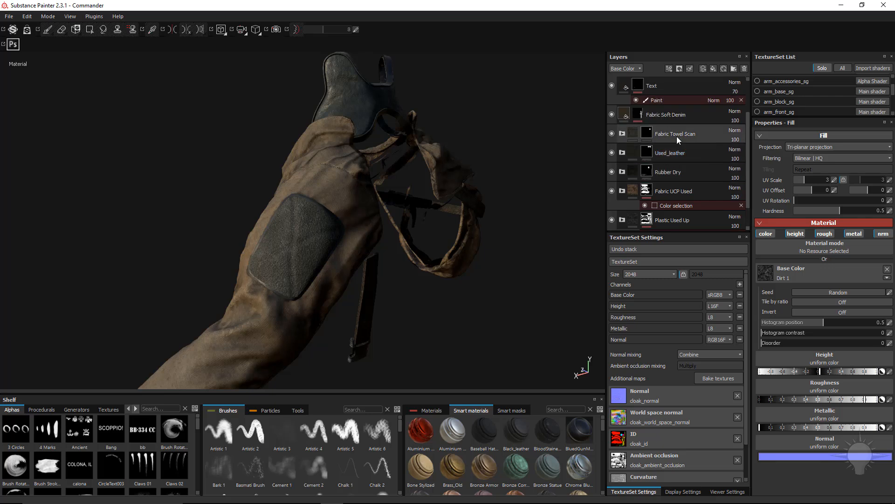
Step: Expand the Fabric Towel Scan folder and select the Base Fabric Towel layer's Fill effect to view its Dirt 4 height settings
left_click(622, 134)
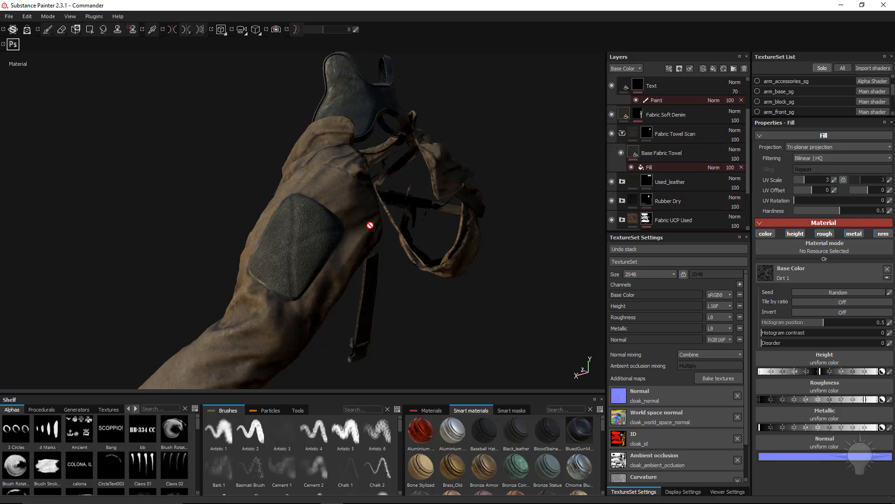
left_click_drag(367, 214, 466, 201, "alt")
right_click_drag(467, 200, 626, 167, "alt")
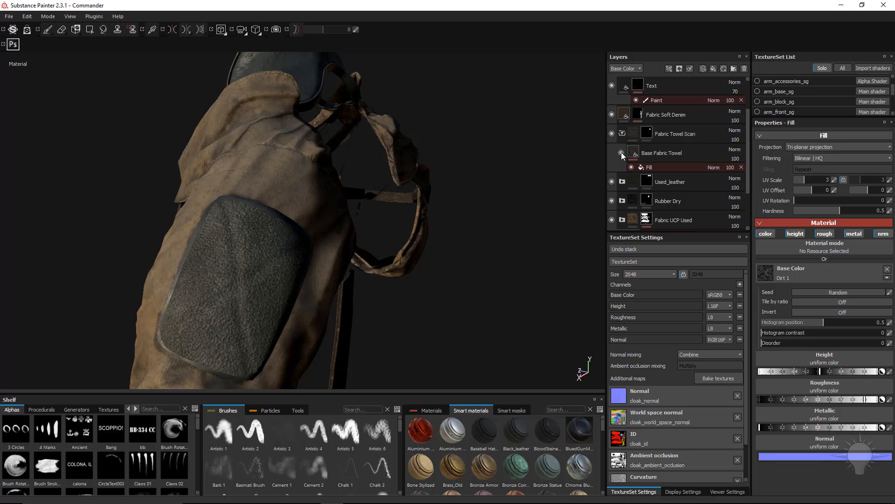
left_click(656, 169)
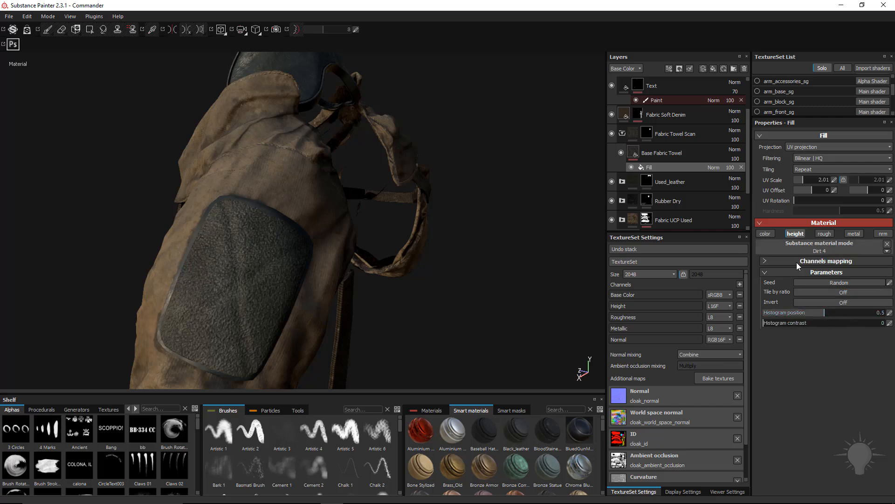
Step: Switch the layer stack to the Height channel to check the Fill effect's blending mode and opacity on the patch
left_click(625, 68)
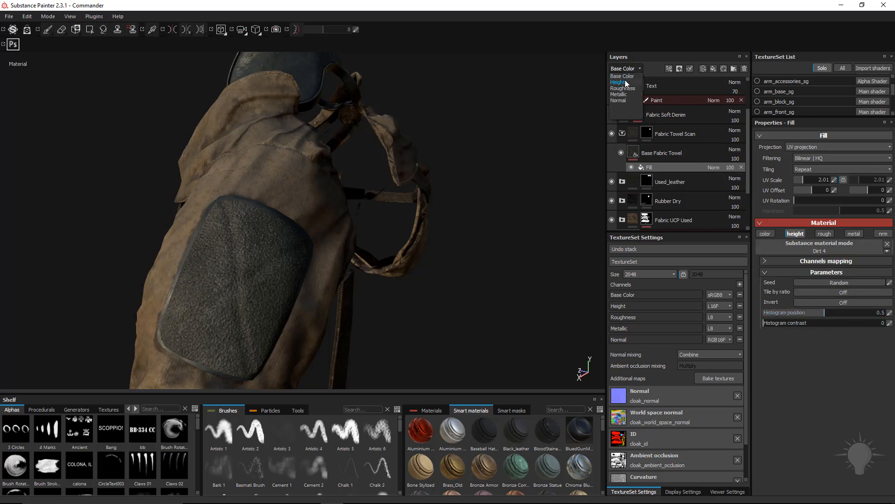
left_click(618, 82)
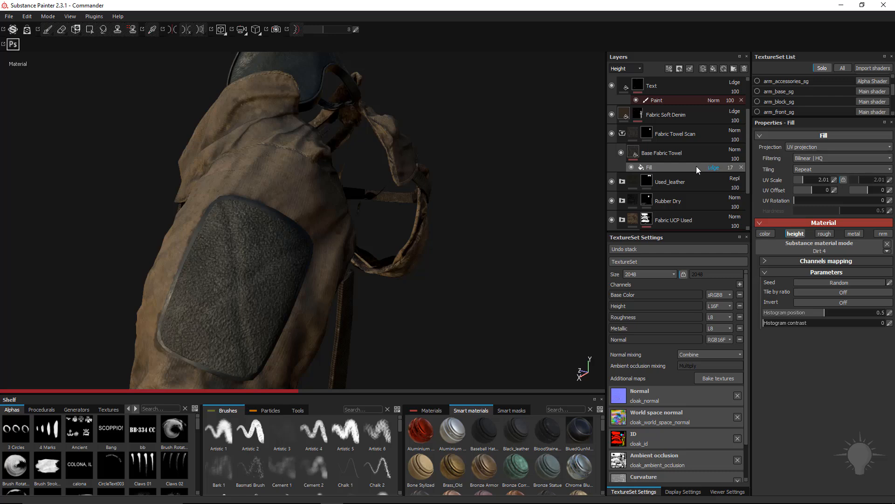
left_click_drag(320, 215, 355, 196, "alt")
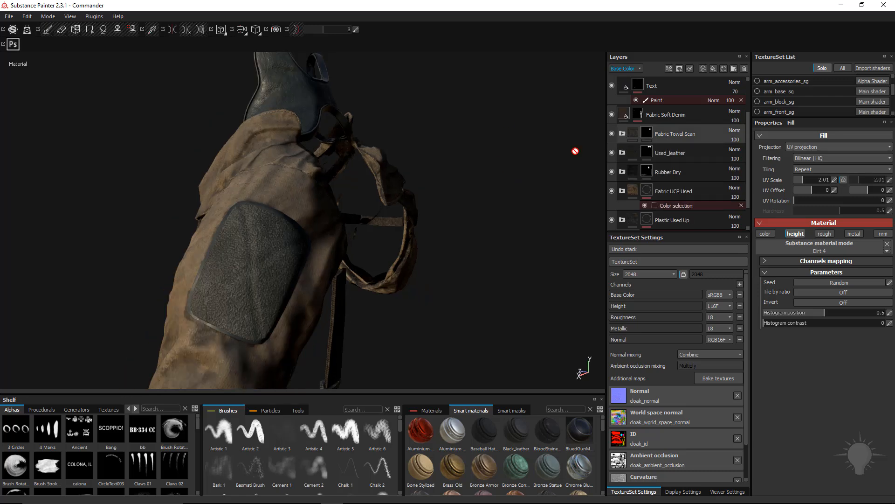
Step: Examine the cloak's fabric, straps, buckles and sleeve patch from several angles
left_click_drag(576, 146, 294, 191, "alt")
right_click_drag(293, 191, 434, 266, "alt")
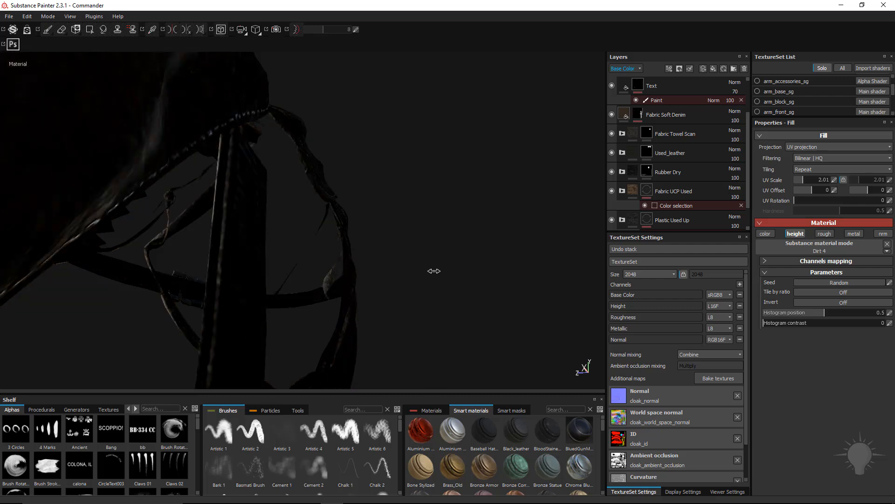
left_click_drag(433, 266, 284, 171, "alt")
right_click_drag(284, 171, 410, 280, "alt")
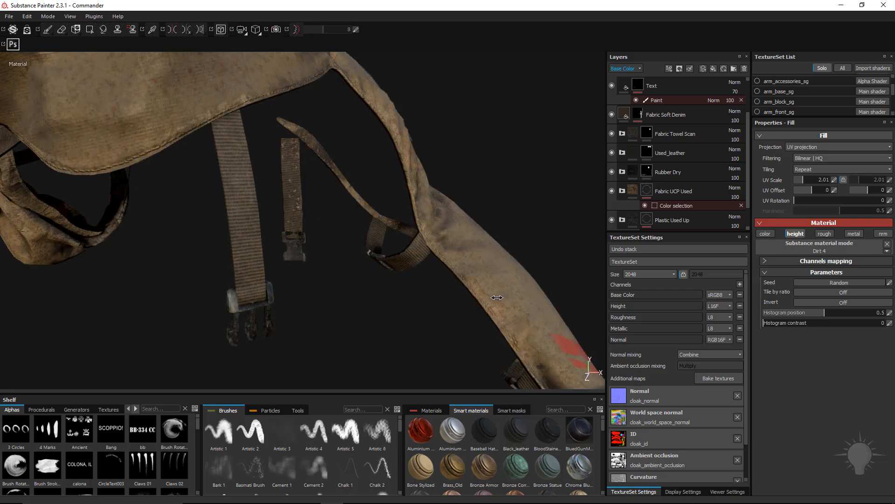
left_click_drag(410, 280, 254, 226, "alt")
right_click_drag(254, 226, 568, 169, "alt")
scroll(690, 160, "up", 2)
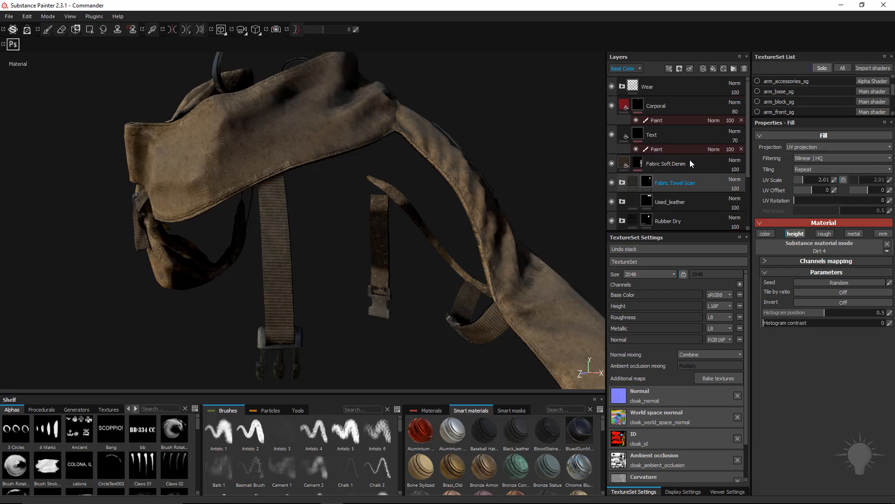
left_click_drag(451, 186, 300, 156, "alt")
right_click_drag(300, 155, 355, 140, "alt")
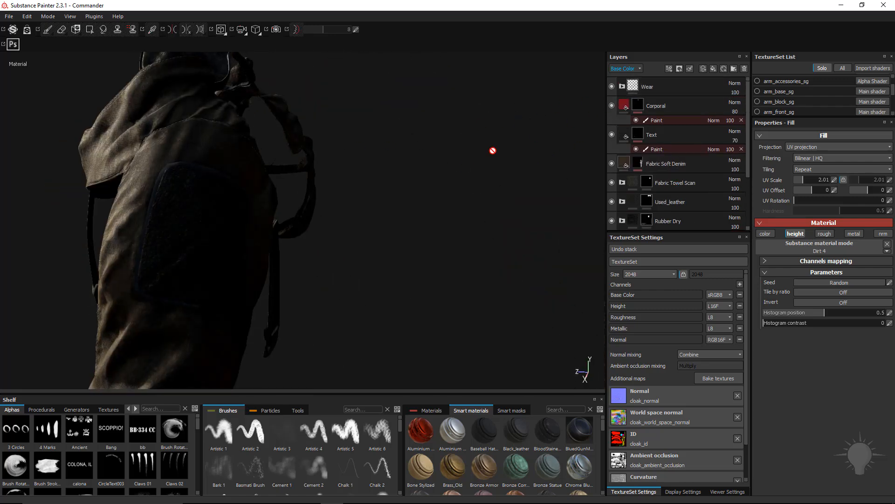
left_click_drag(493, 149, 566, 160, "alt")
right_click_drag(566, 160, 569, 186, "alt")
Step: Expand the Fabric UCP Used folder and toggle its Stitches and Stitches divot layers to compare the seams
scroll(699, 159, "down", 3)
scroll(699, 159, "down", 1)
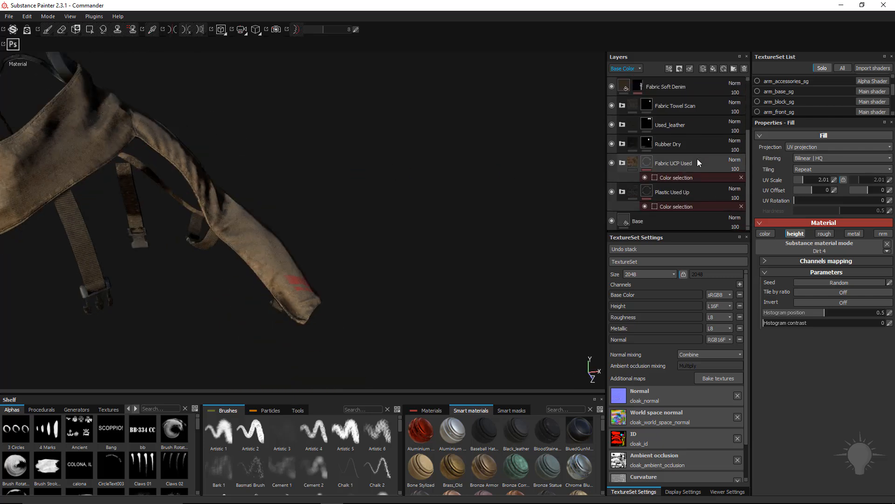
left_click(622, 164)
scroll(702, 214, "down", 5)
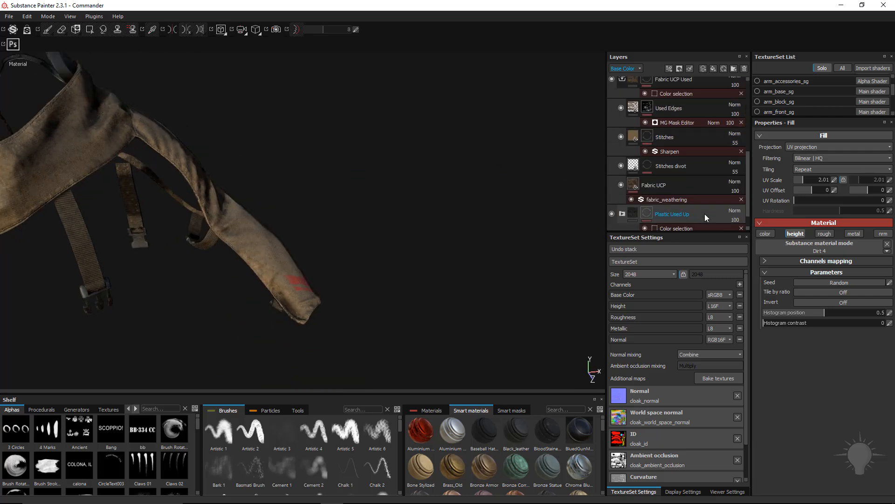
scroll(447, 253, "up", 2)
left_click_drag(448, 253, 443, 210, "alt")
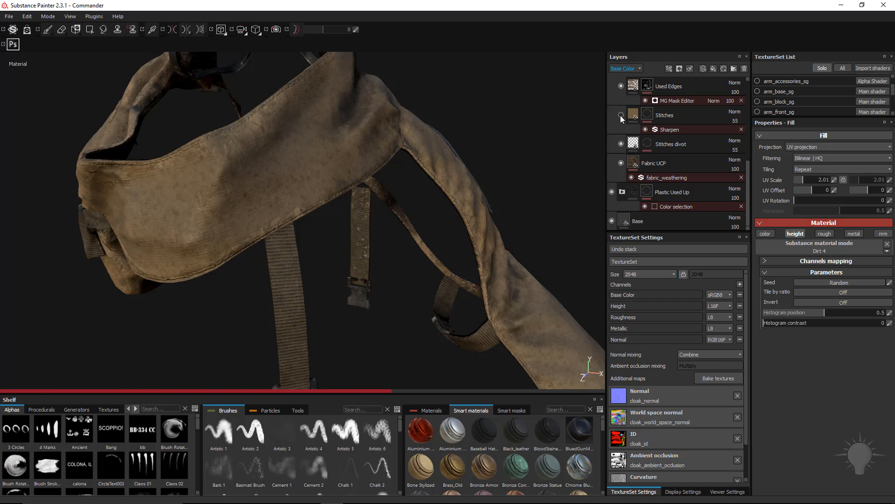
left_click(620, 144)
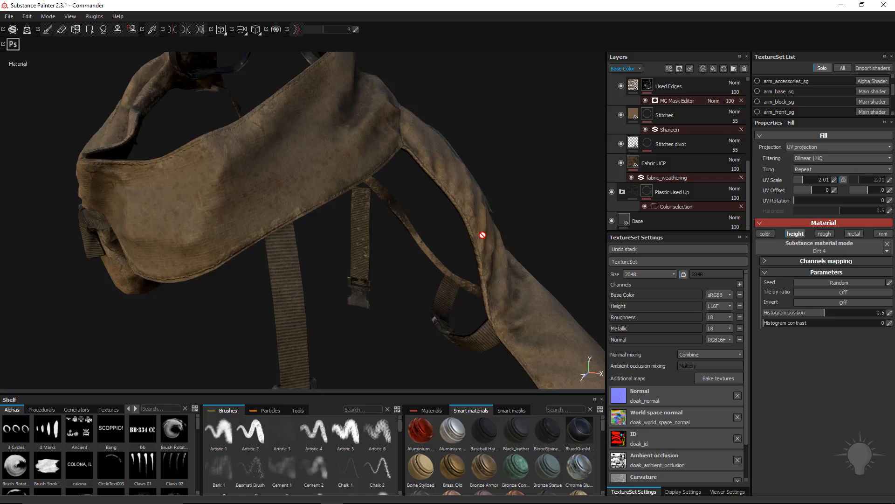
left_click_drag(483, 234, 420, 153, "alt")
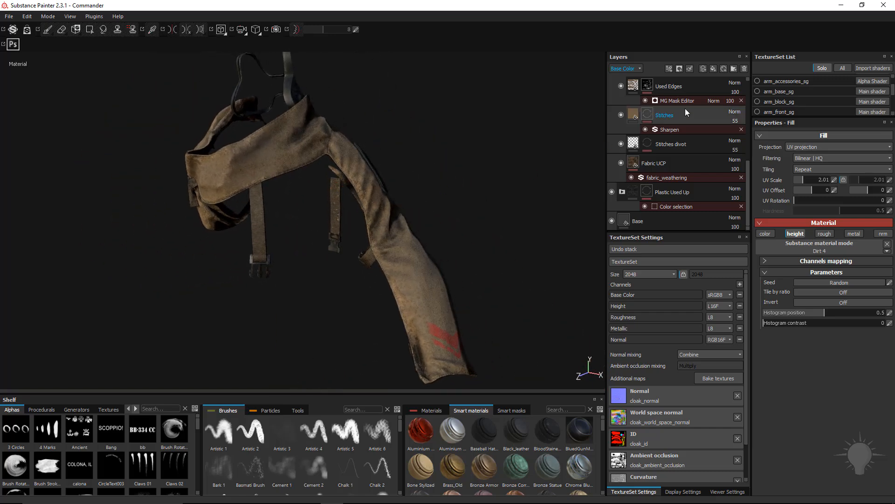
Step: Show every texture set except cloak_sg, and make body_sg the active texture set
left_click(842, 68)
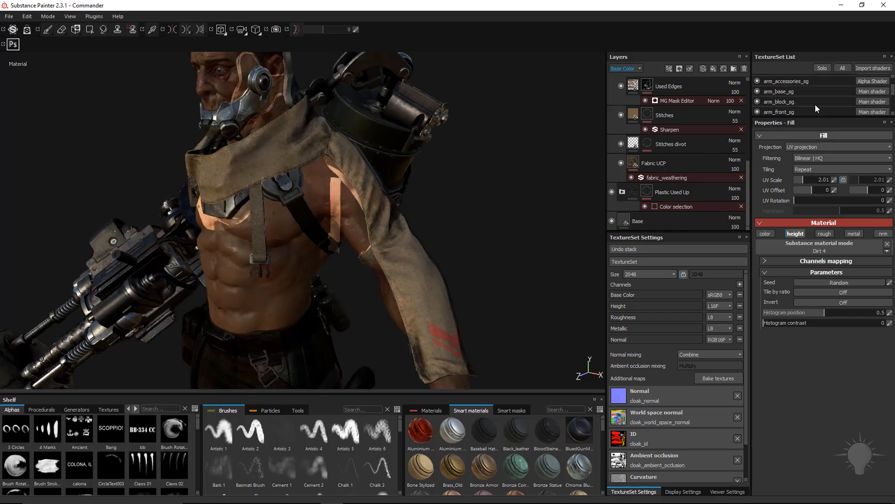
left_click_drag(452, 149, 509, 154, "alt")
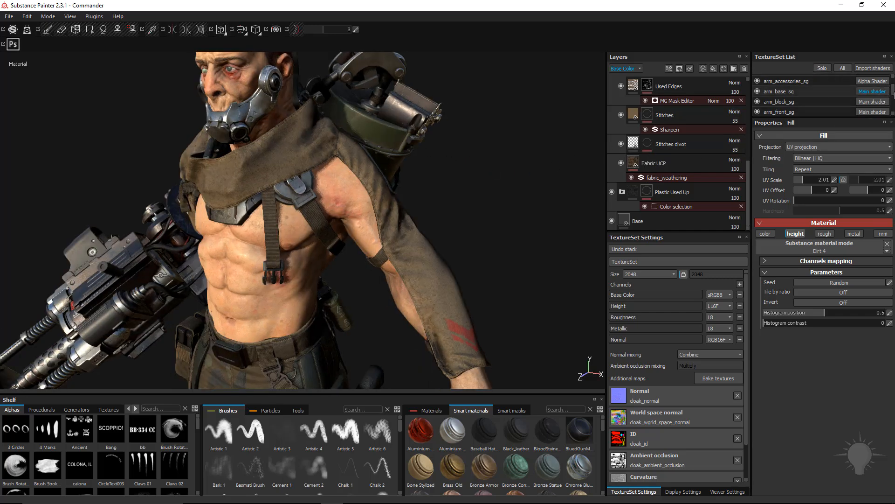
left_click_drag(894, 93, 893, 110)
left_click(758, 101)
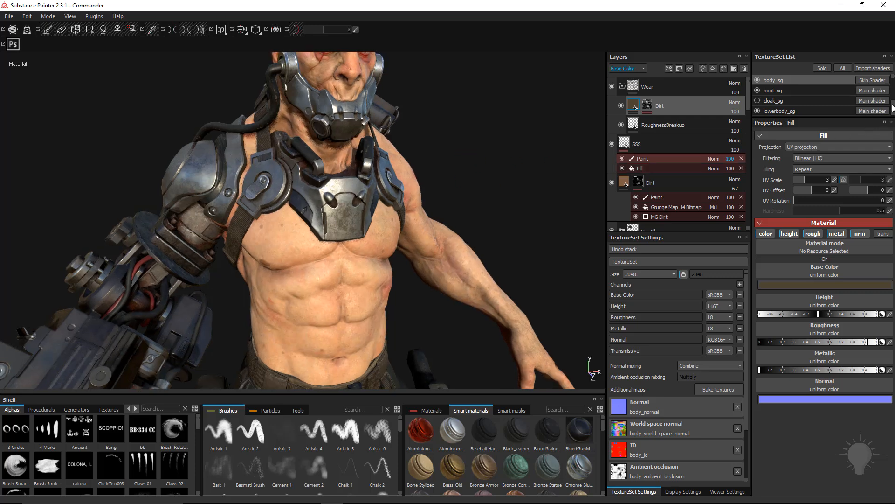
left_click_drag(892, 100, 891, 85)
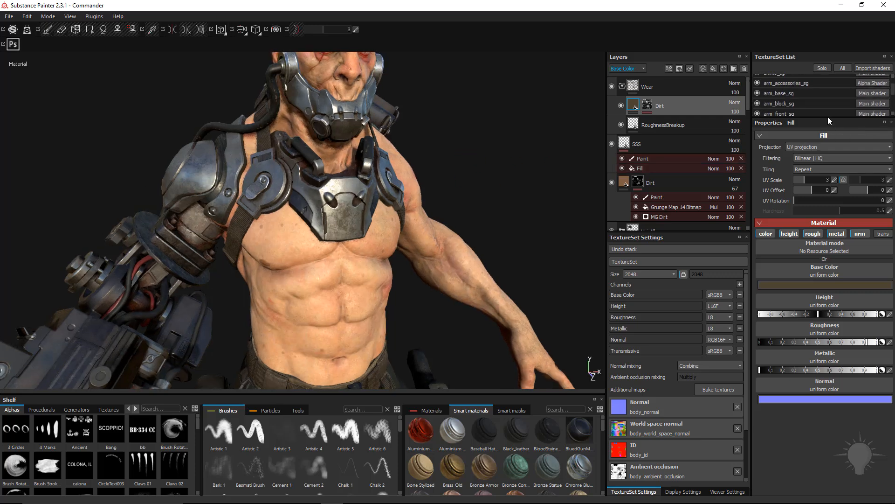
Step: Enlarge the texture set list and hide the arm_accessories_sg, arm_base_sg, arm_block_sg and arm_front_sg texture sets
left_click_drag(828, 117, 819, 188)
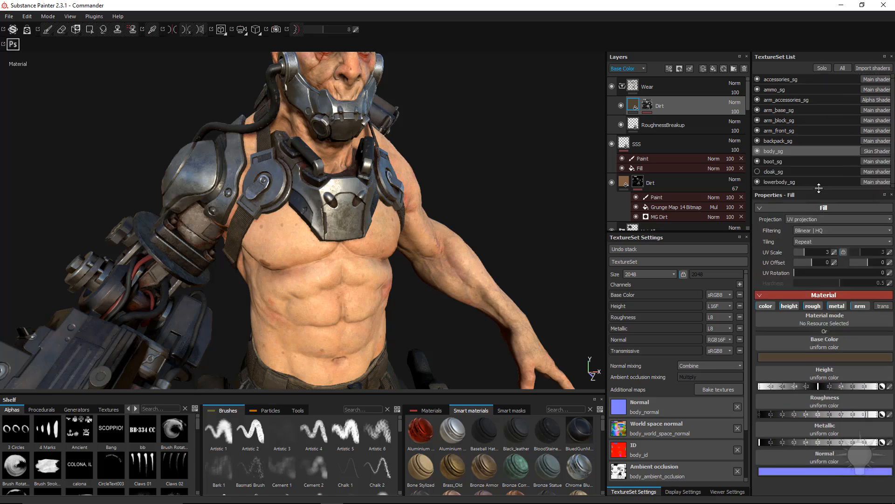
left_click(758, 110)
left_click(757, 121)
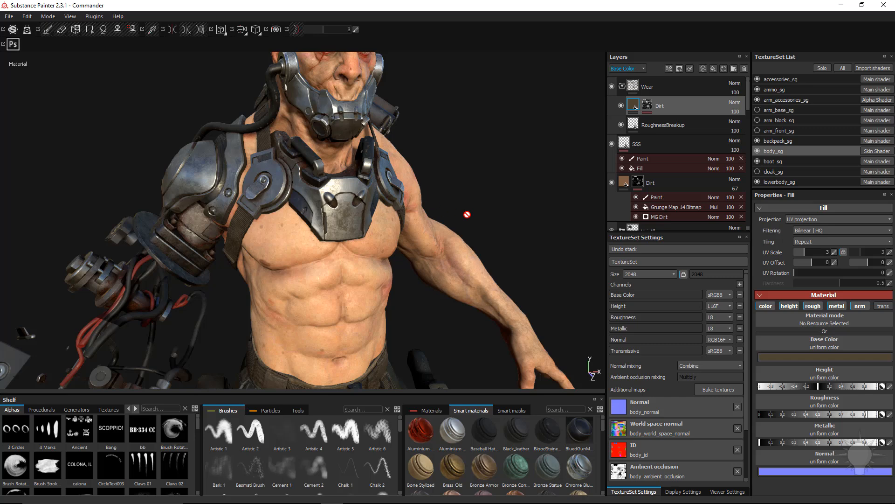
left_click(757, 100)
Step: Examine the body's skin, chest armour, mask and backpack from the front, back and both sides
scroll(362, 206, "down", 2)
middle_click_drag(363, 206, 328, 113, "alt")
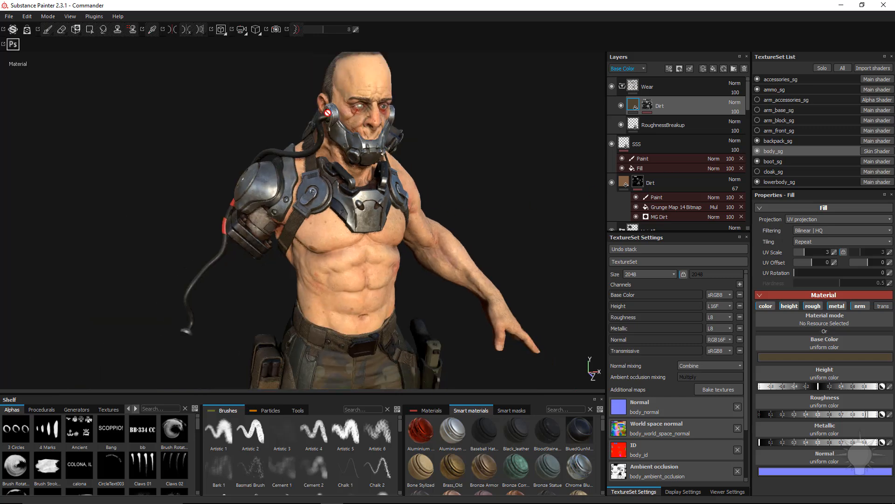
left_click_drag(536, 208, 435, 242, "alt")
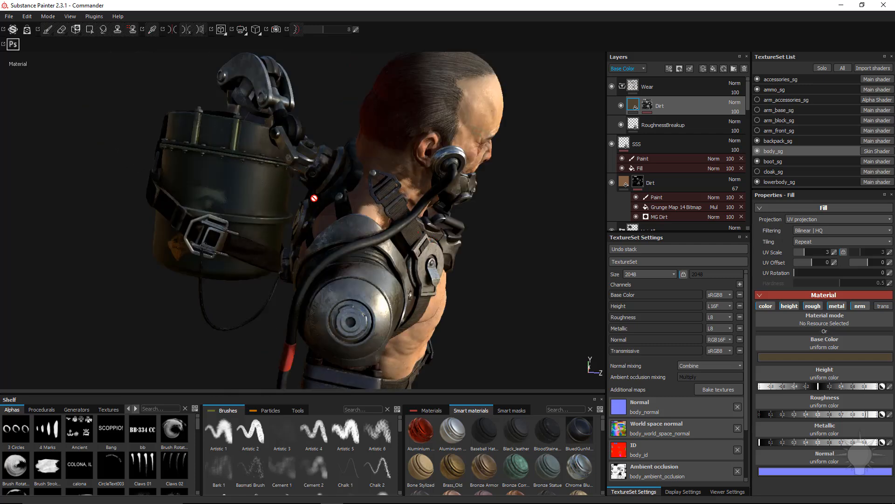
left_click_drag(314, 198, 384, 211, "alt")
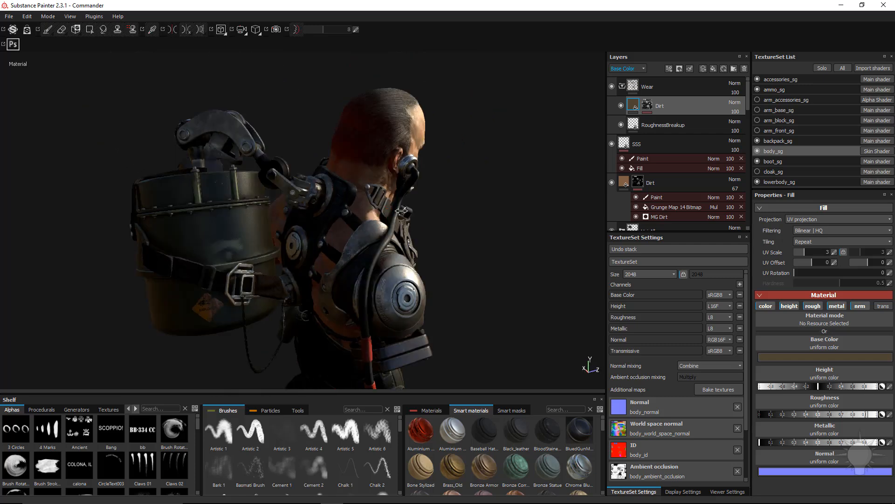
right_click_drag(401, 210, 466, 214, "shift")
left_click_drag(497, 187, 500, 220, "alt")
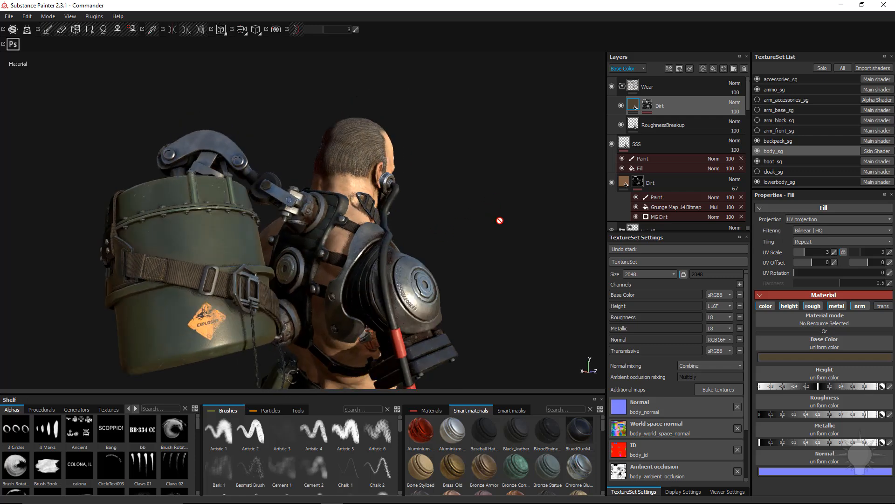
left_click_drag(416, 216, 346, 233, "alt")
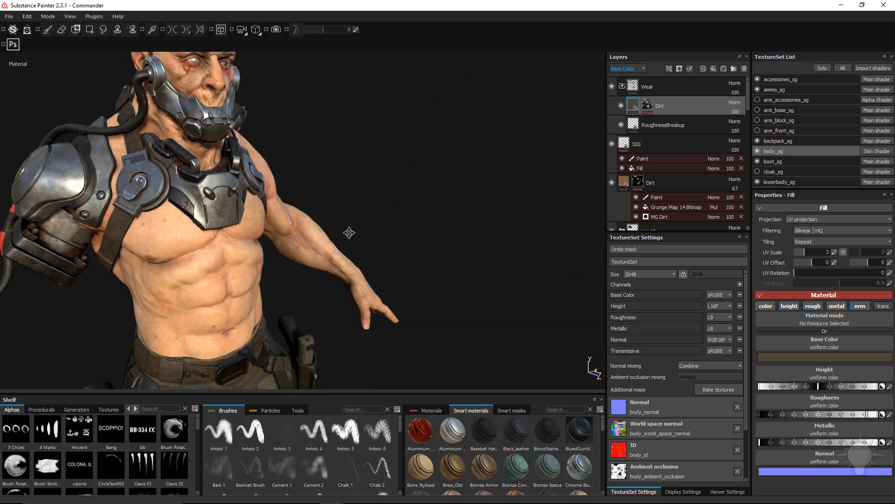
right_click_drag(348, 234, 186, 255, "alt")
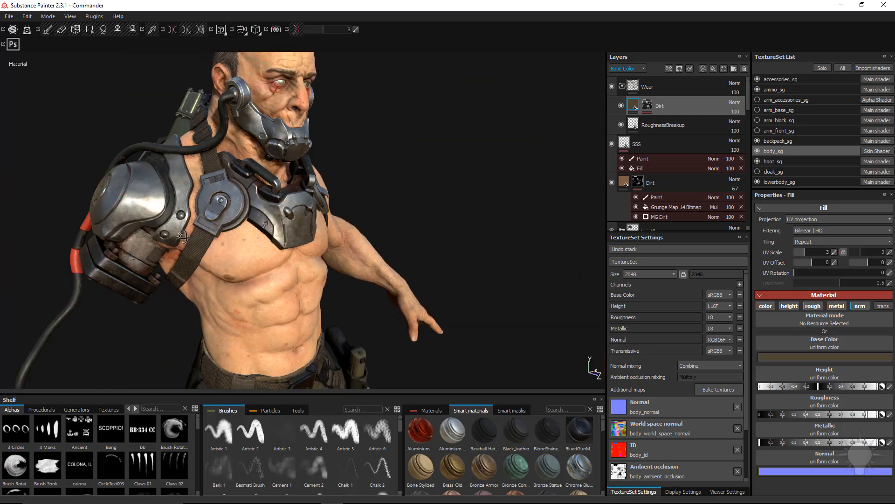
left_click_drag(183, 236, 214, 180, "alt")
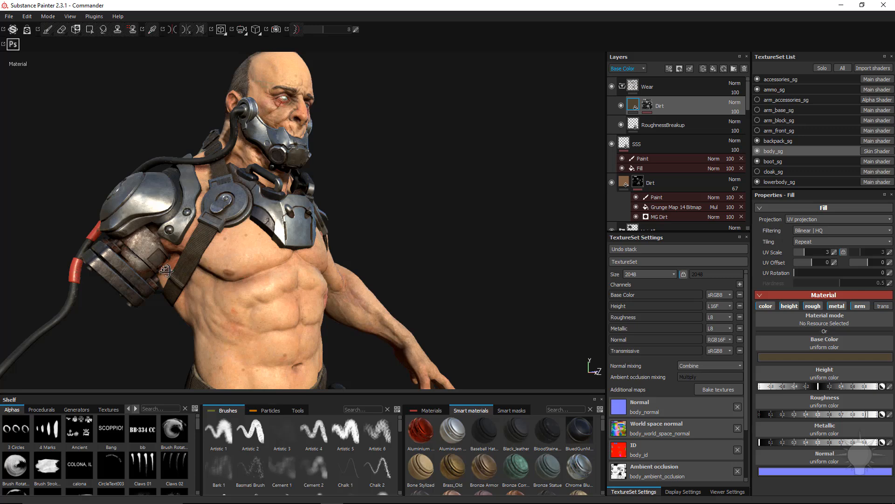
left_click_drag(166, 270, 371, 246, "alt")
right_click_drag(393, 248, 395, 249, "shift")
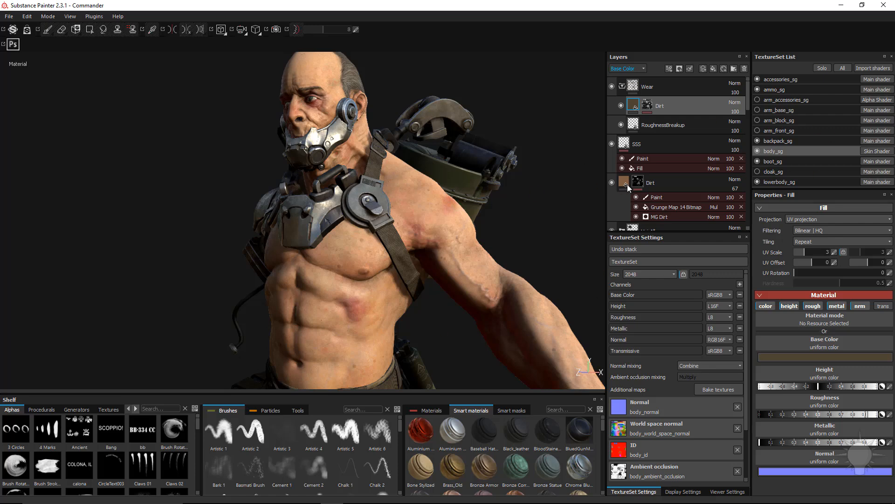
Step: Select the Wear, SSS and Dirt layers of body_sg together and check the copy option offered for them
left_click(654, 87)
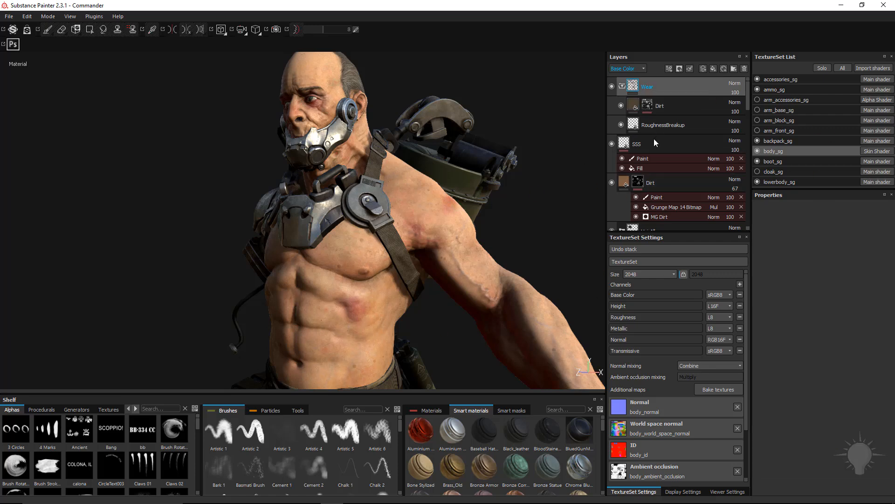
left_click(654, 183)
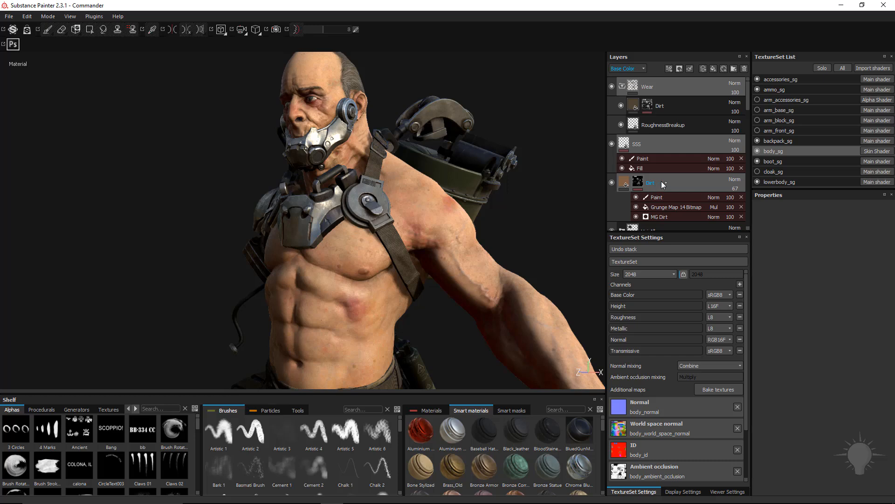
right_click(661, 182)
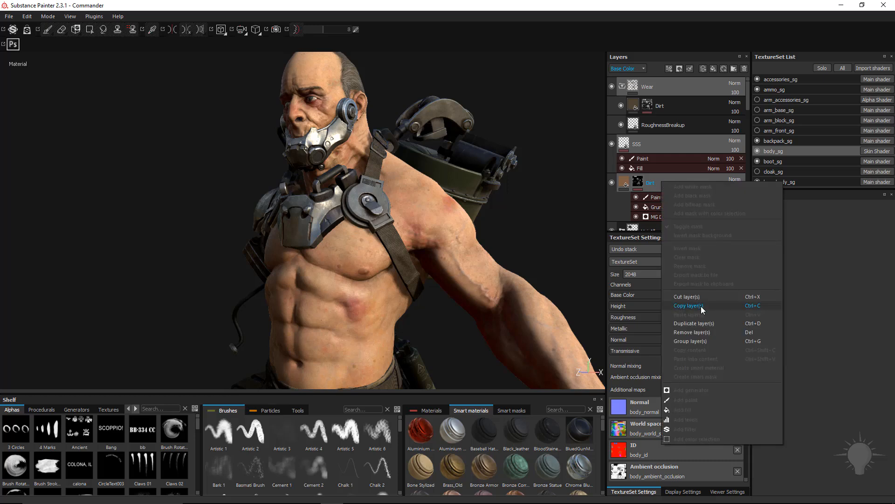
left_click(443, 157)
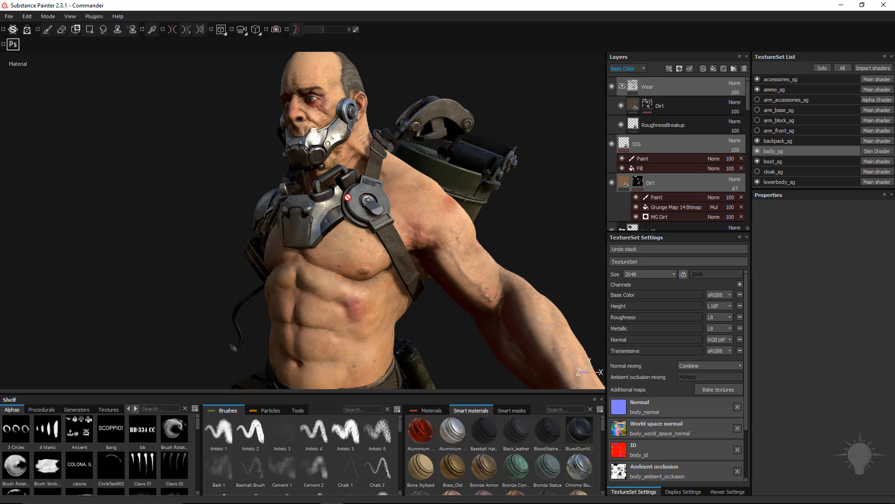
Step: Inspect how the shoulder armour, backpack, straps and skin match in wear and dirt, circling the character under varied lighting
mouse_move(331, 191)
left_mouse_down("alt")
mouse_move(539, 227)
mouse_move(356, 186)
left_mouse_up("alt")
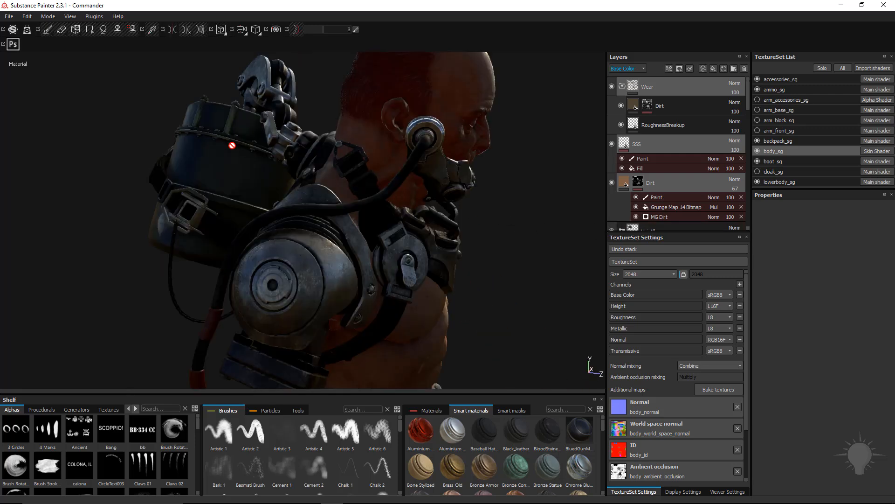
left_click_drag(234, 146, 392, 199, "alt")
right_click_drag(407, 203, 418, 241, "shift")
left_click_drag(417, 240, 405, 225, "alt")
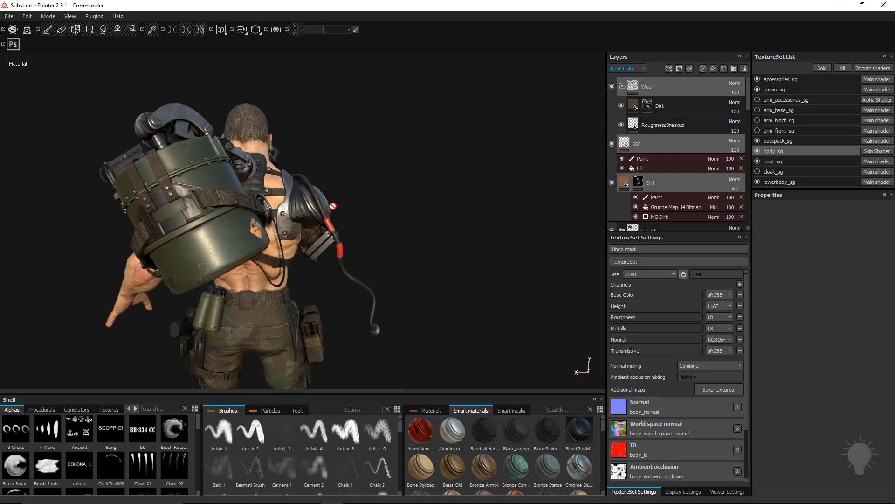
left_click_drag(332, 205, 450, 254, "alt")
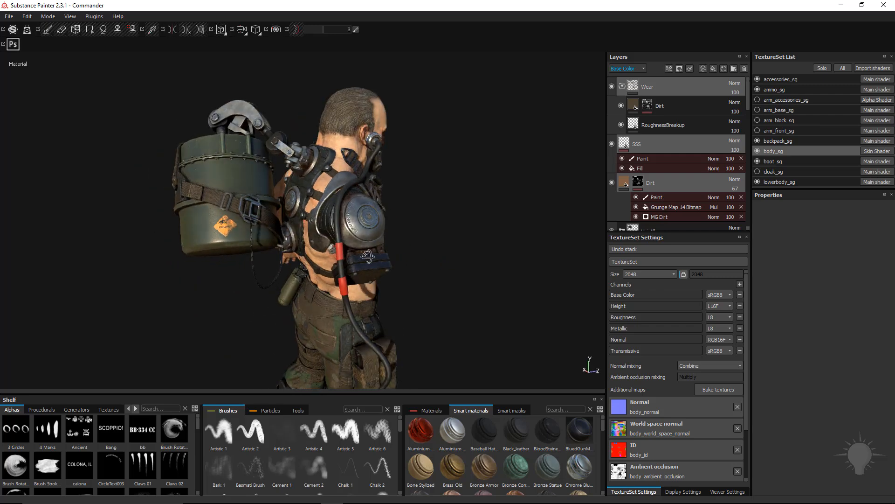
left_click_drag(367, 255, 155, 216, "alt")
right_click_drag(156, 216, 182, 214, "alt")
left_click_drag(182, 214, 379, 258, "alt")
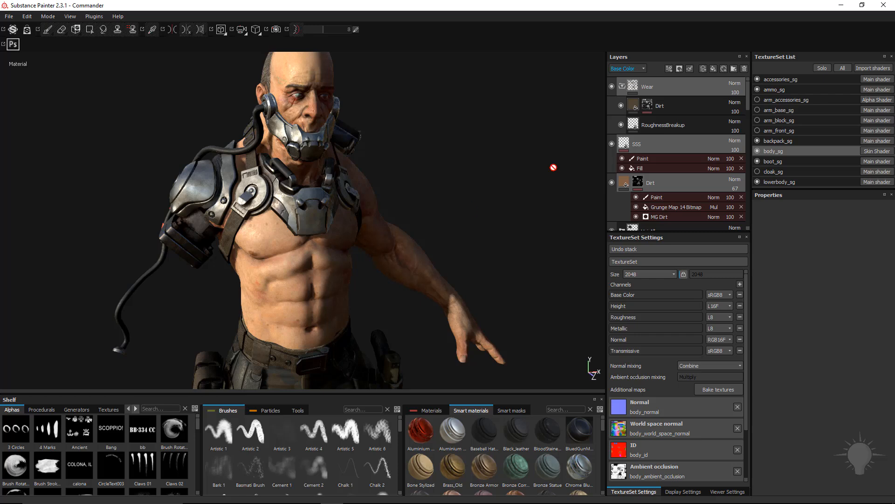
left_click_drag(542, 184, 314, 189, "alt")
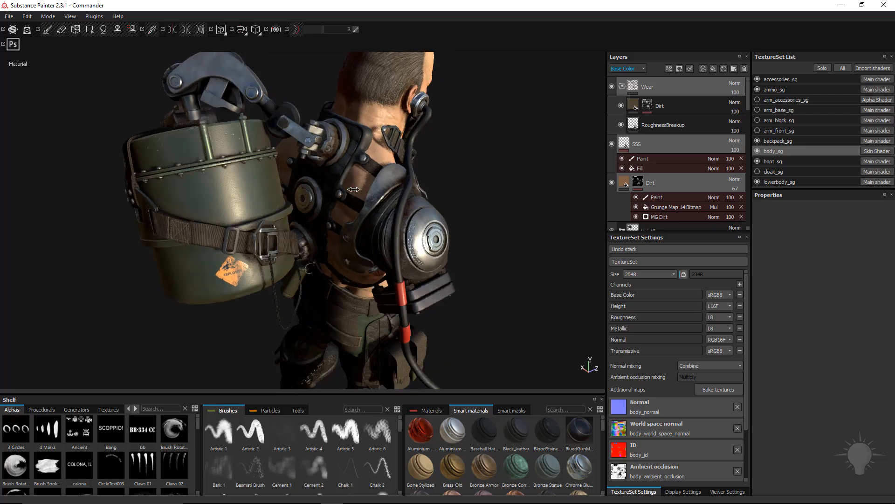
right_click_drag(343, 191, 263, 269, "shift")
left_click_drag(275, 229, 275, 233, "alt")
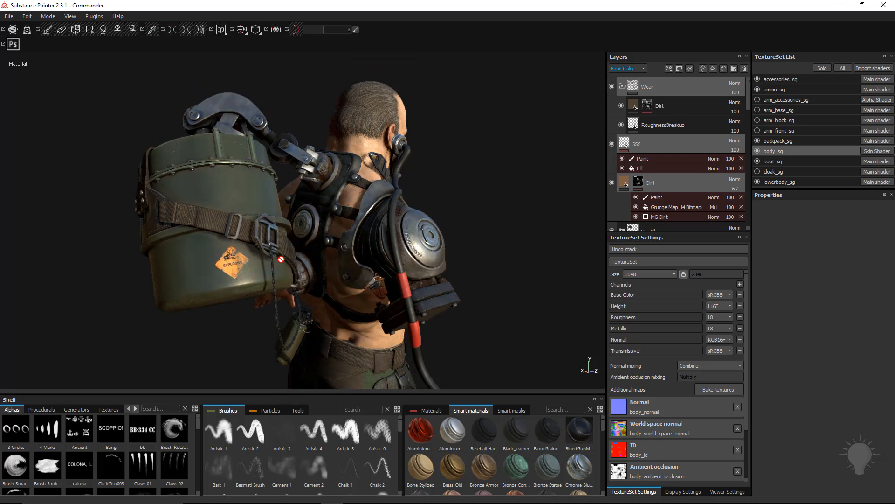
left_click_drag(315, 258, 326, 248, "alt")
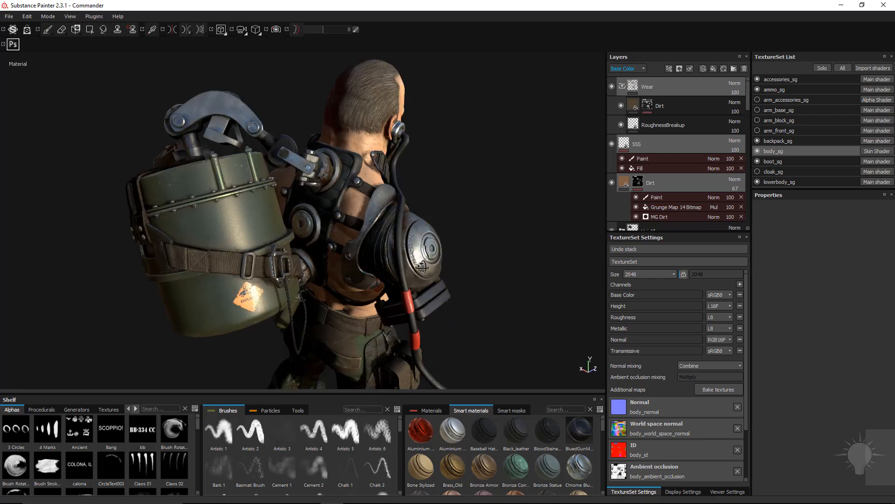
left_click_drag(422, 266, 451, 127, "alt")
left_click(758, 89)
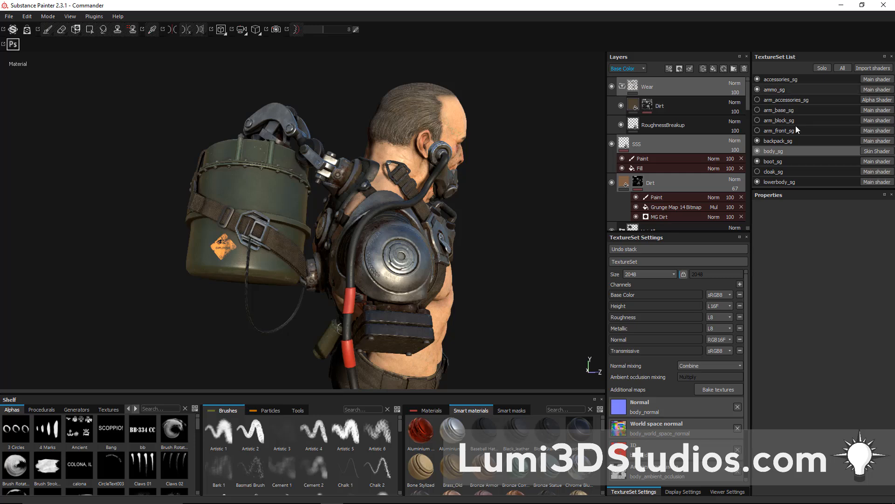